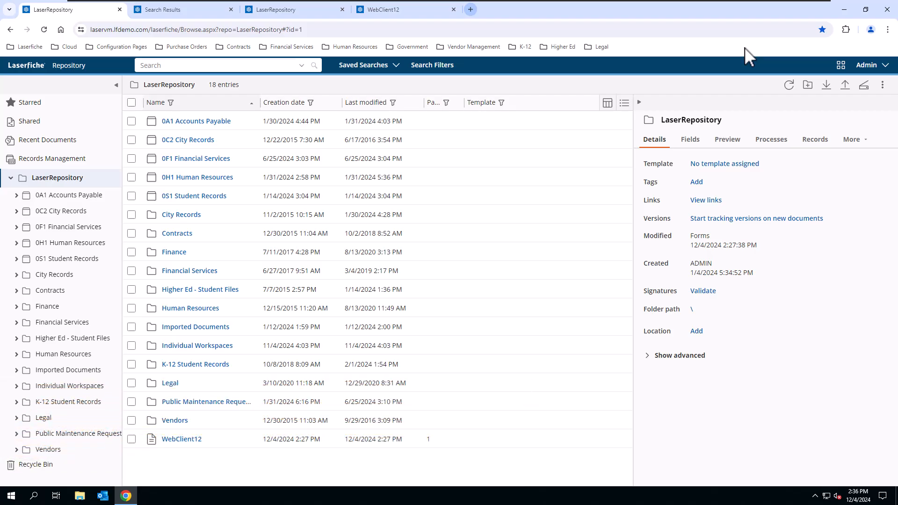
Step: From Administration > Metadata > Templates, open the Contract template in the layout designer for modification
click(881, 69)
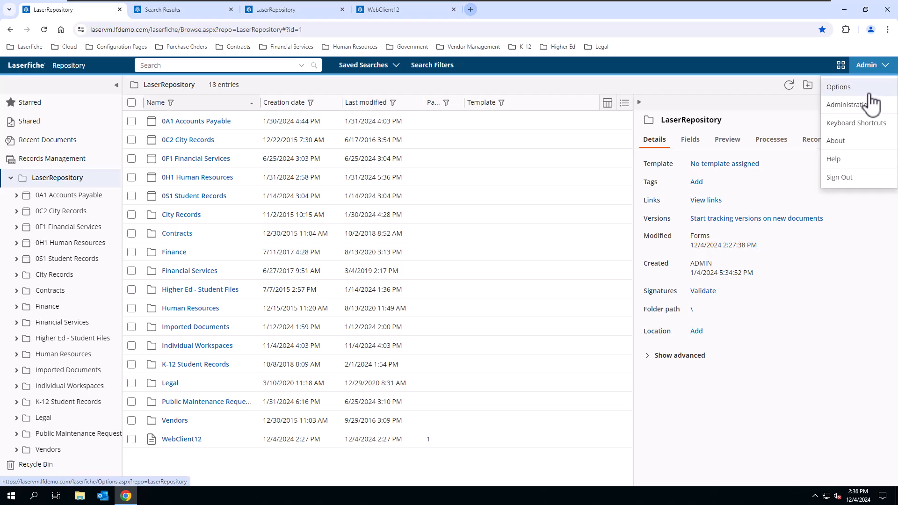
click(870, 119)
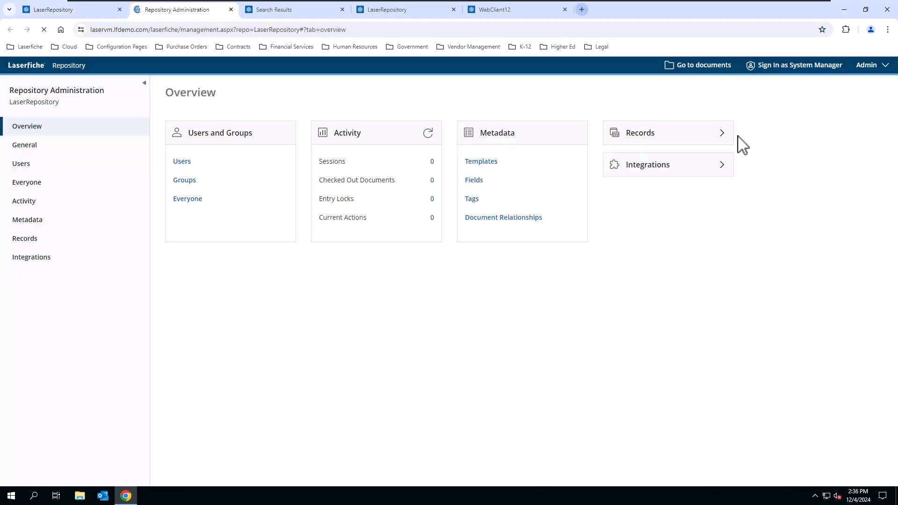
click(479, 162)
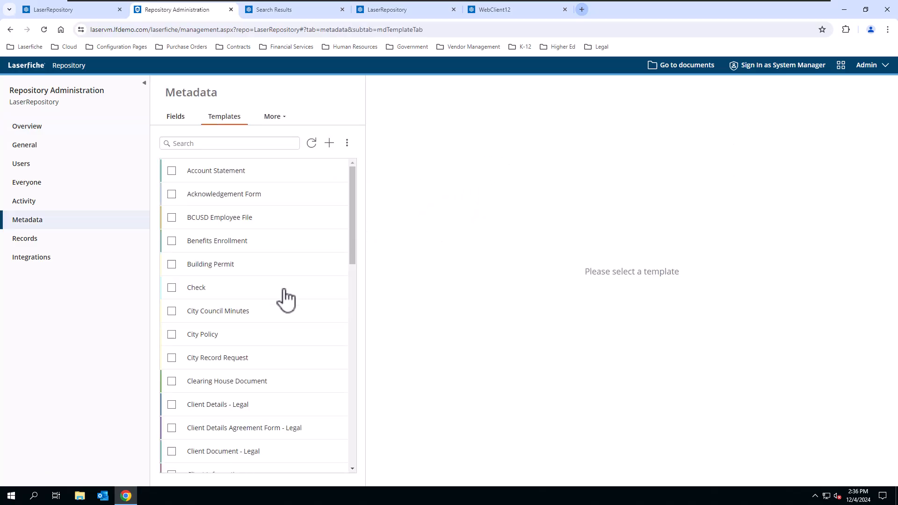
scroll(238, 359, down, 2)
scroll(237, 359, down, 1)
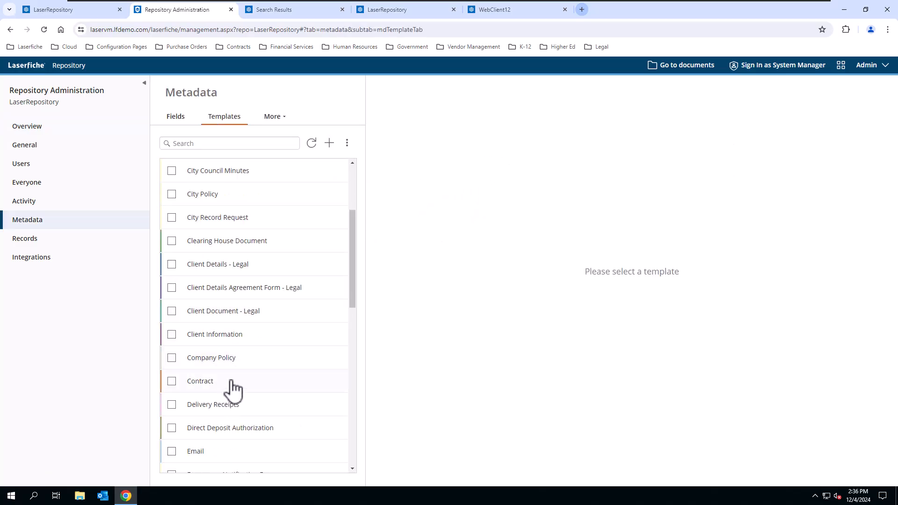
click(231, 382)
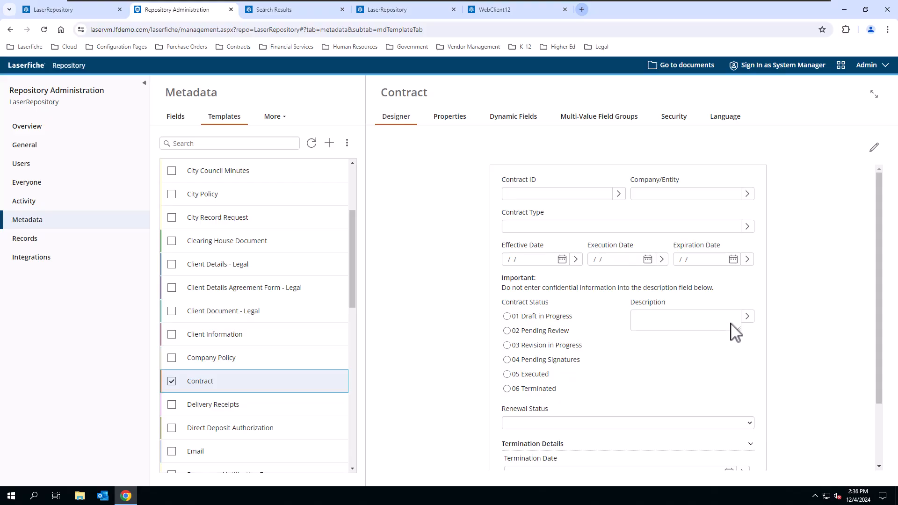
click(876, 149)
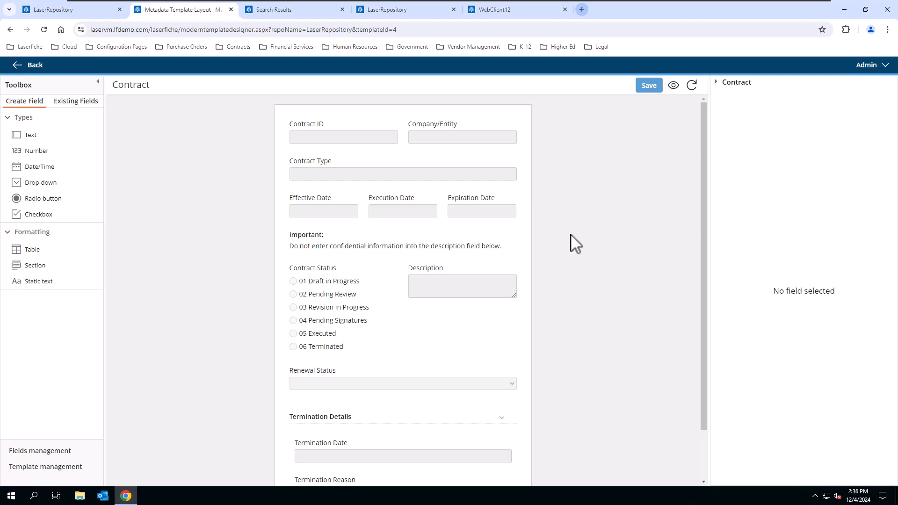
Step: Select the Contract Status radio field and scroll through its six-choice properties panel
click(370, 274)
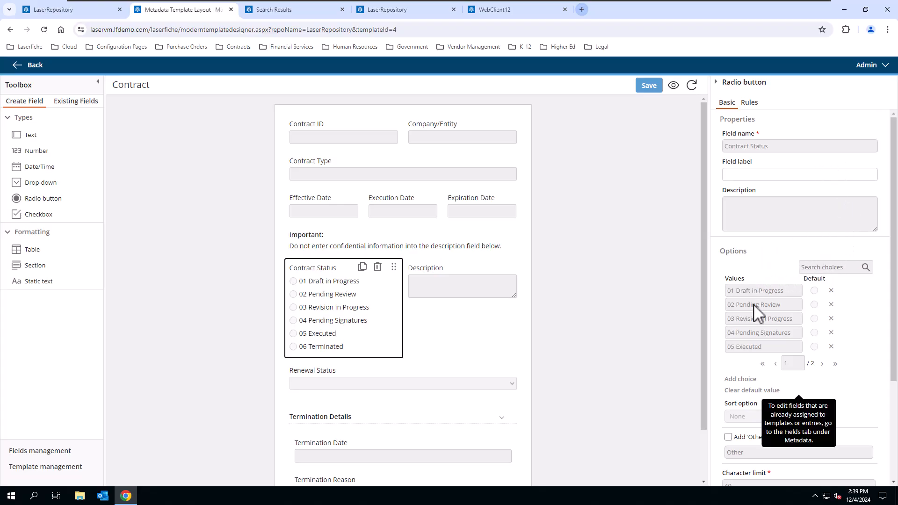
drag(892, 296, 886, 406)
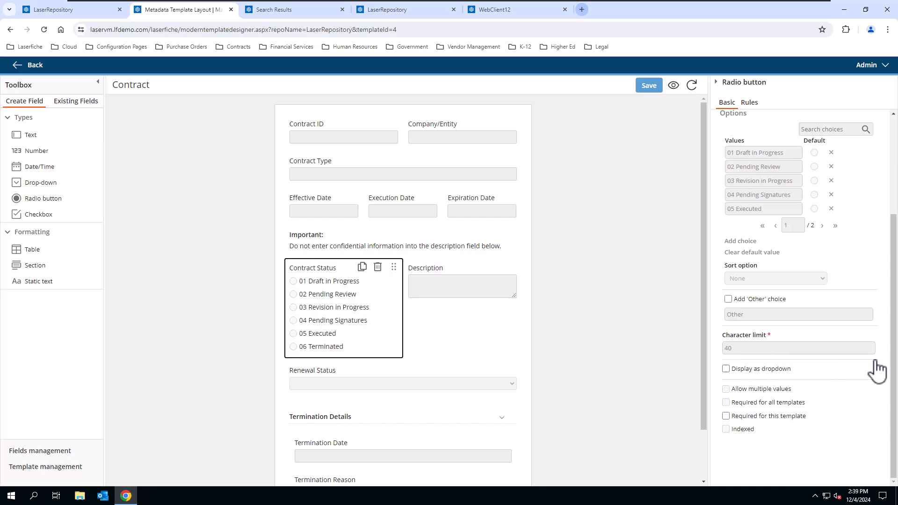
drag(894, 345, 893, 234)
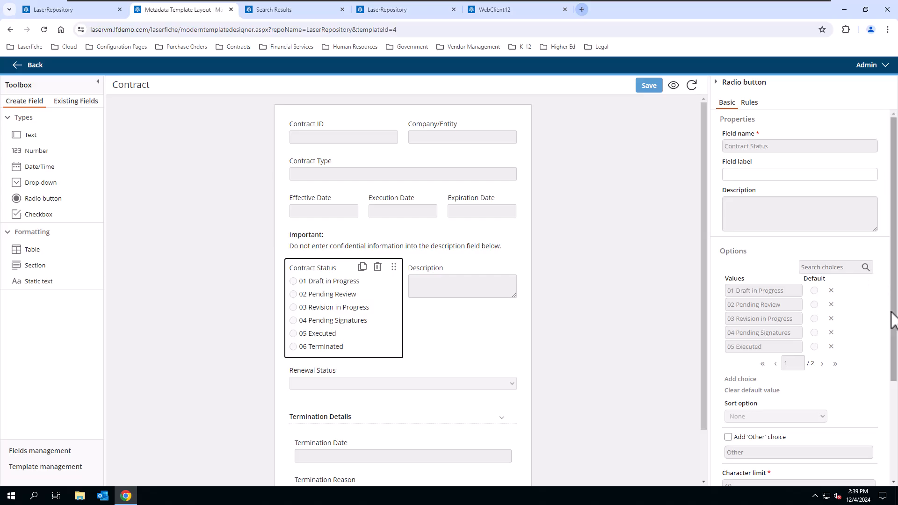
scroll(894, 320, down, 3)
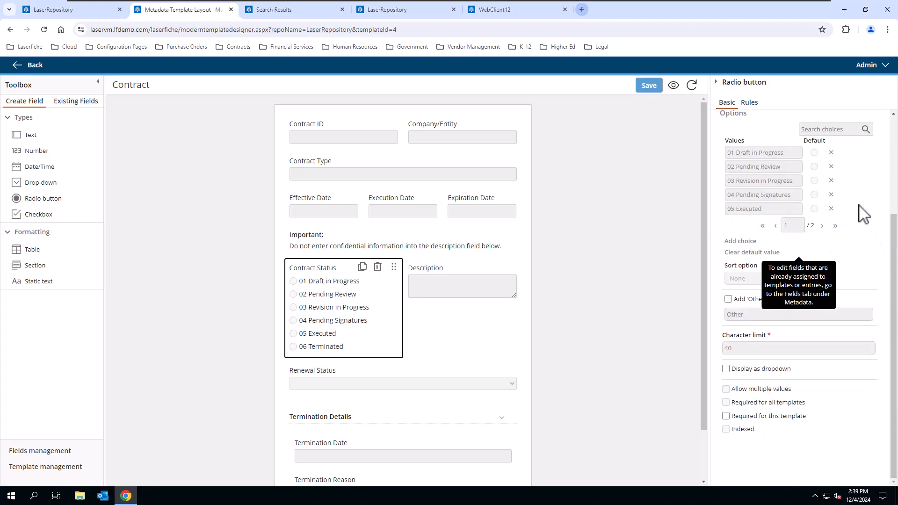
drag(893, 255, 893, 228)
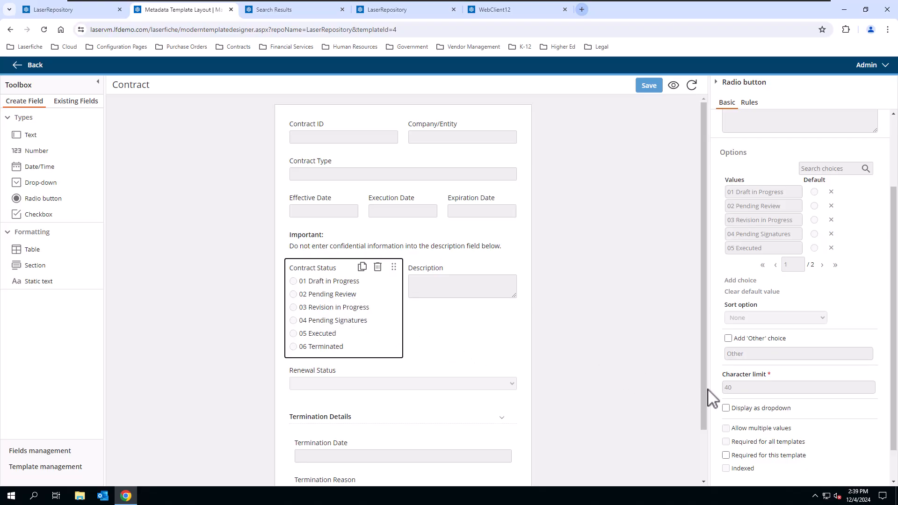
click(726, 408)
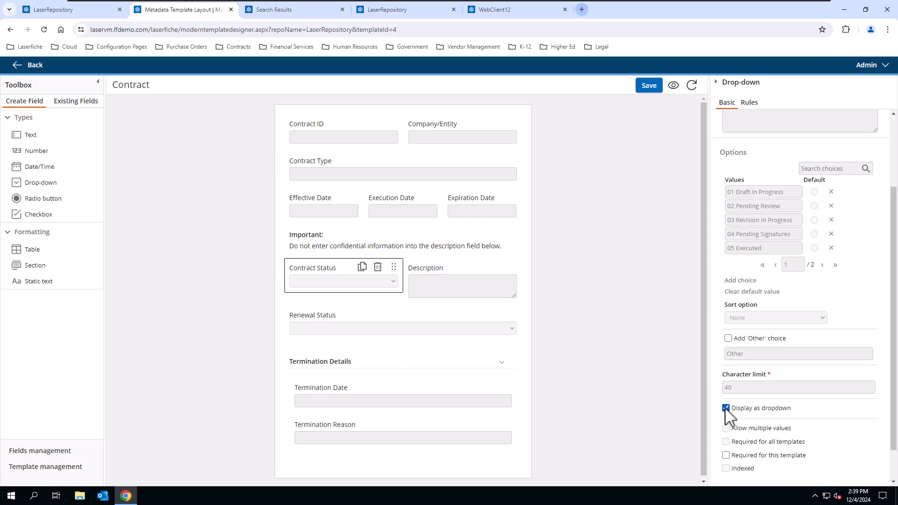
click(726, 409)
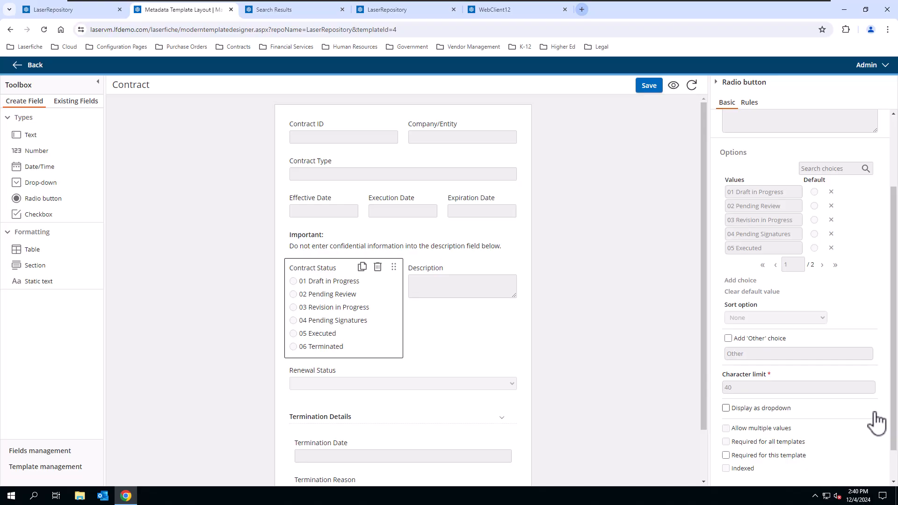
scroll(883, 409, down, 1)
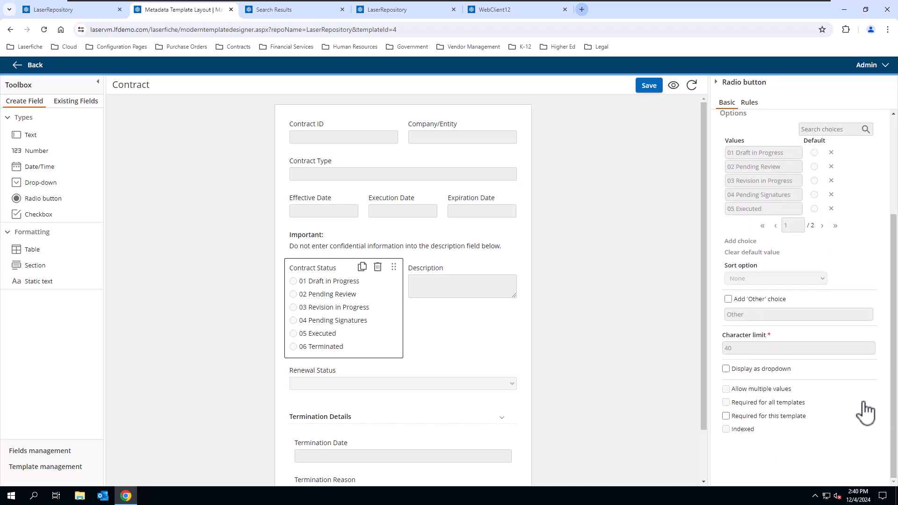
mouse_move(732, 396)
scroll(779, 151, up, 3)
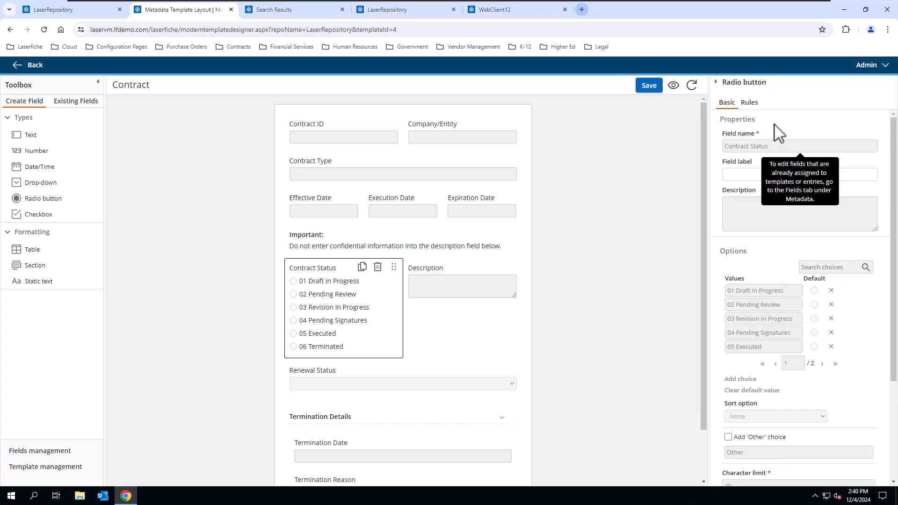
click(752, 103)
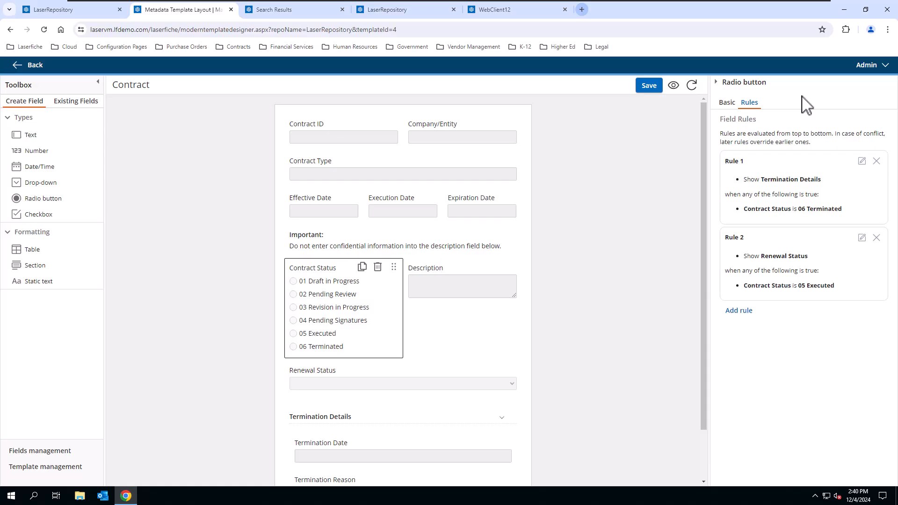
click(862, 238)
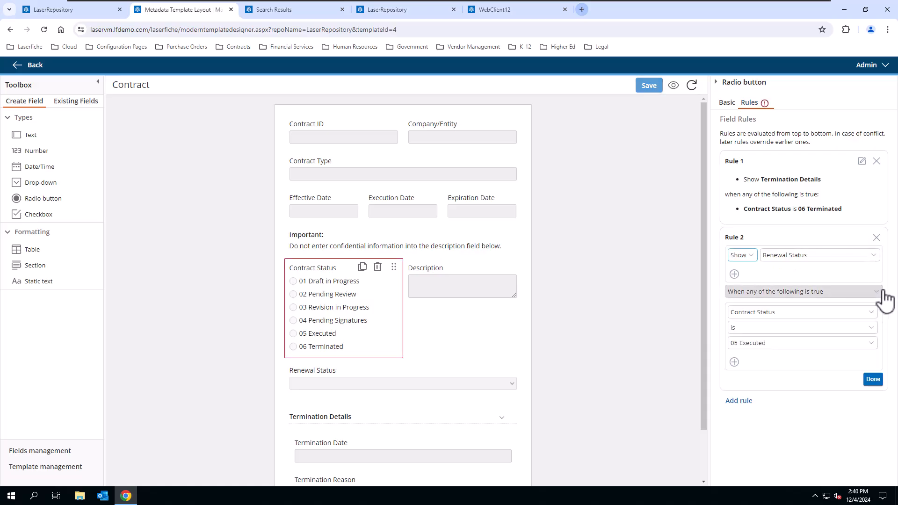
click(742, 255)
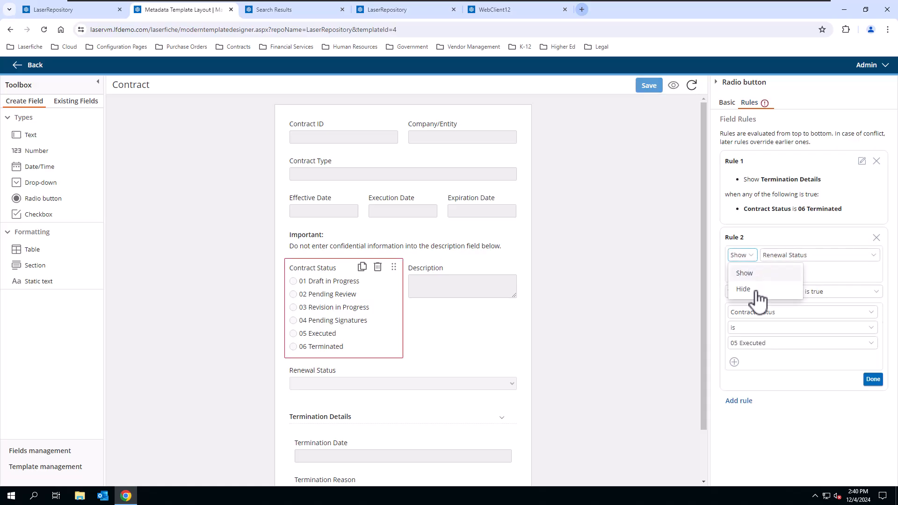
click(746, 274)
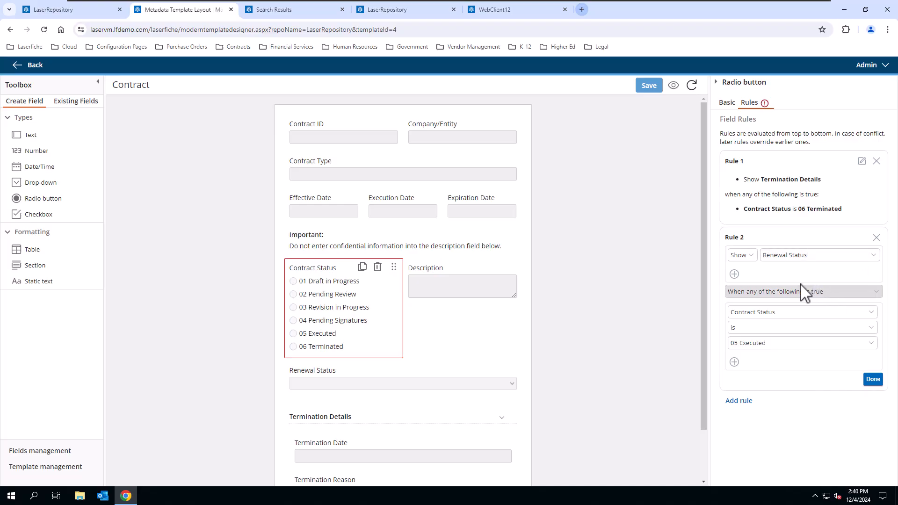
click(802, 314)
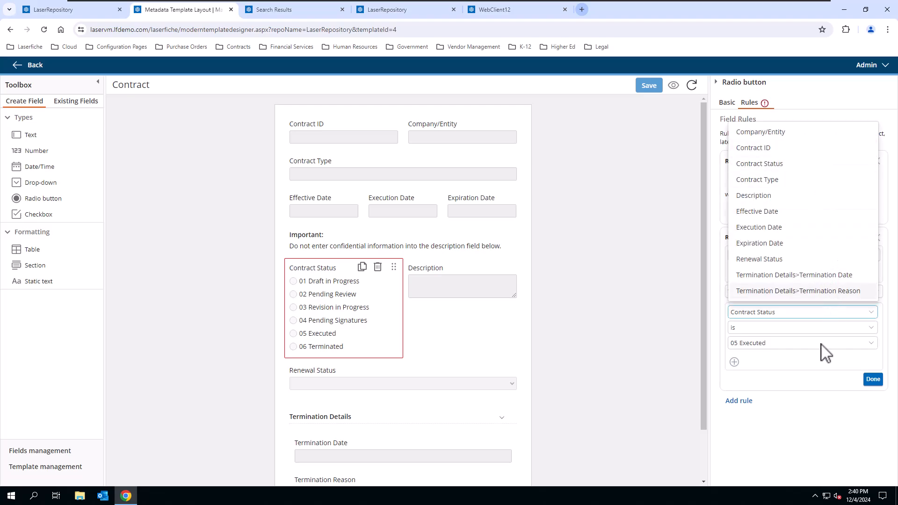
click(831, 423)
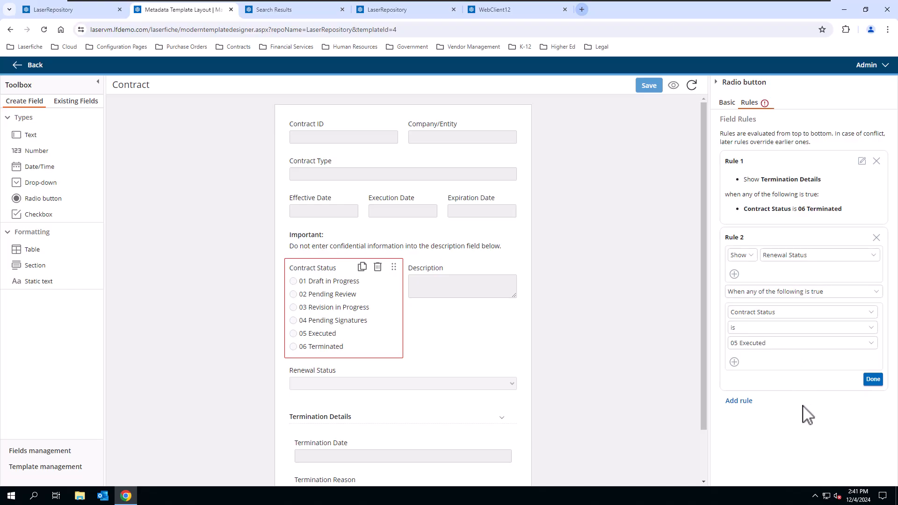
click(781, 329)
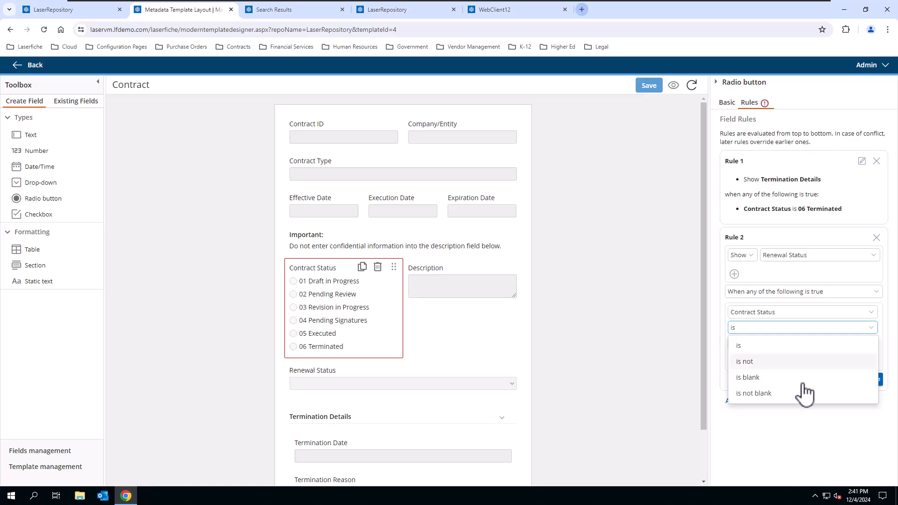
click(821, 442)
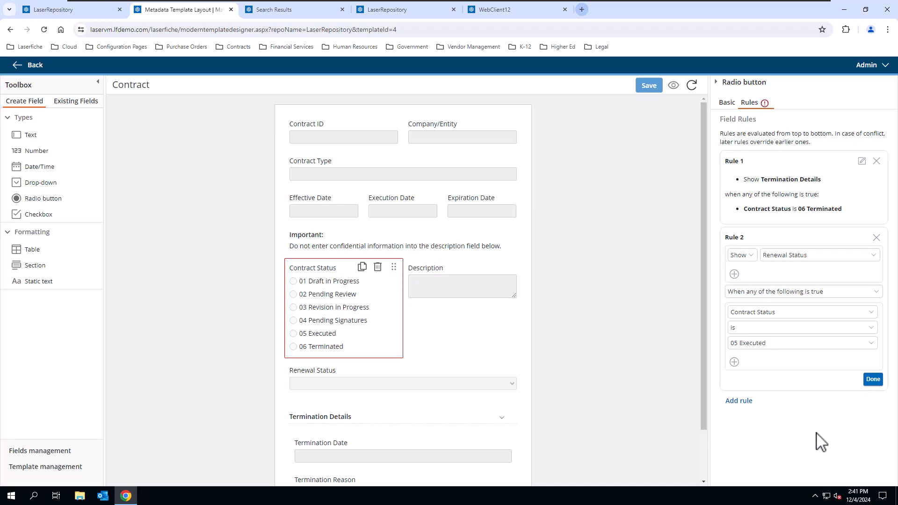
click(727, 104)
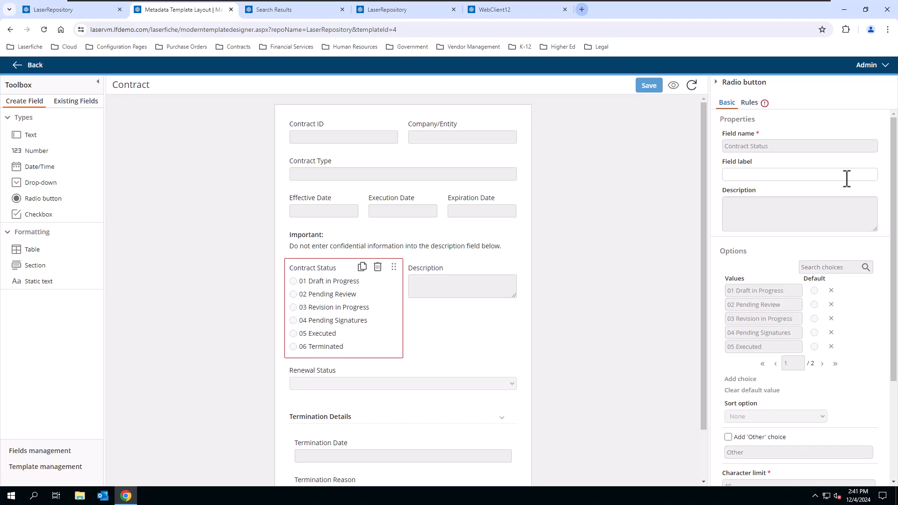
scroll(603, 300, down, 2)
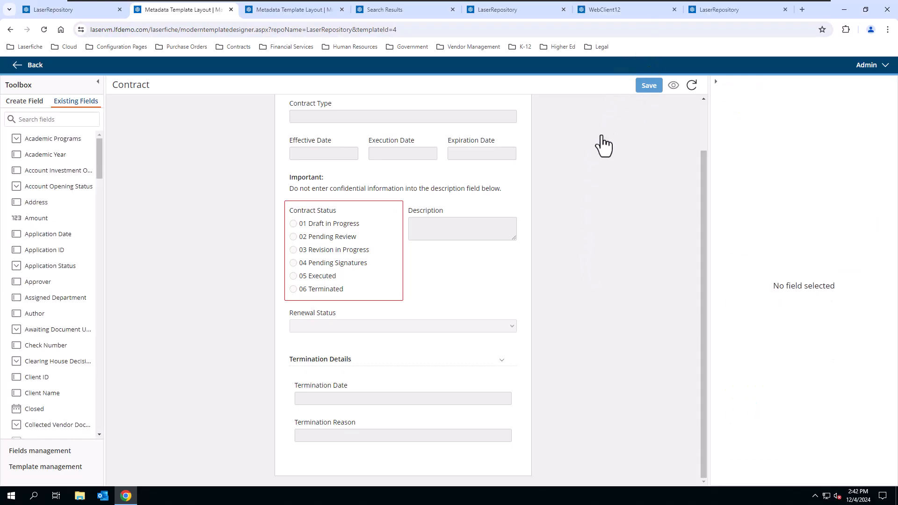
Step: Switch to the Employee File template and select its Emergency Contacts table
click(276, 10)
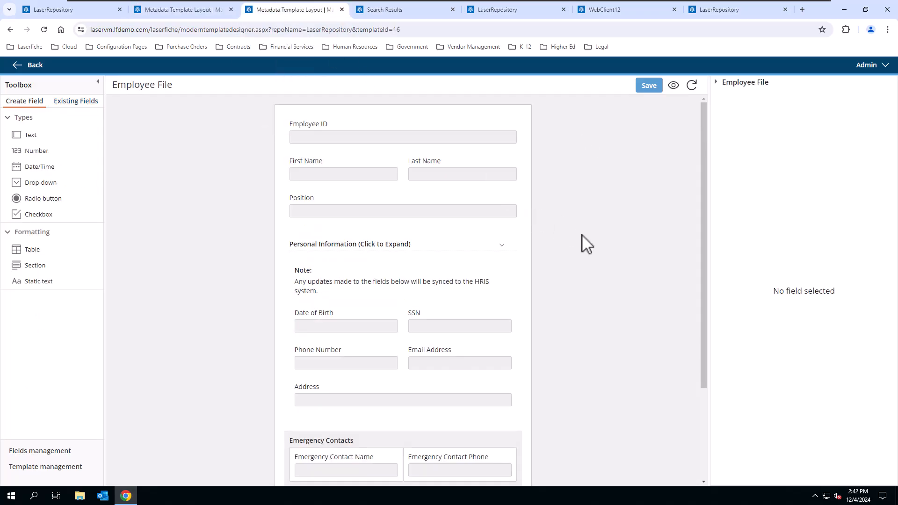
scroll(587, 244, down, 3)
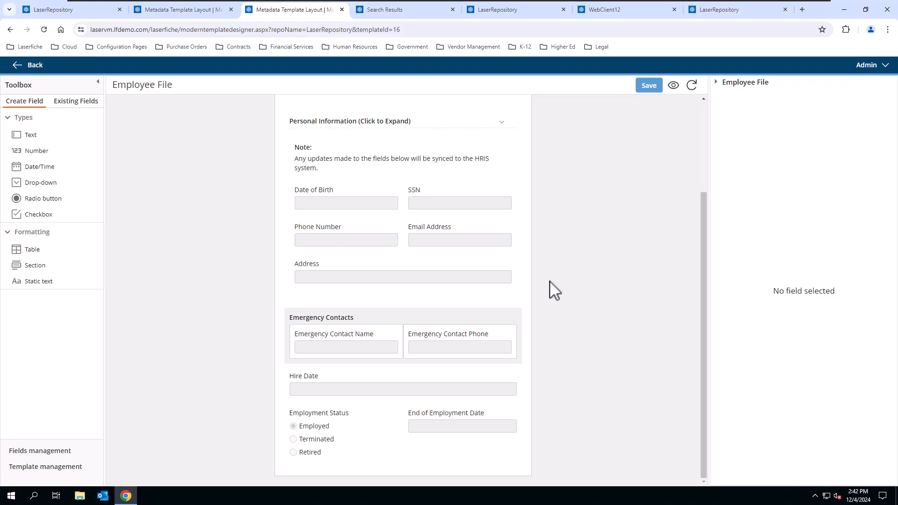
click(425, 321)
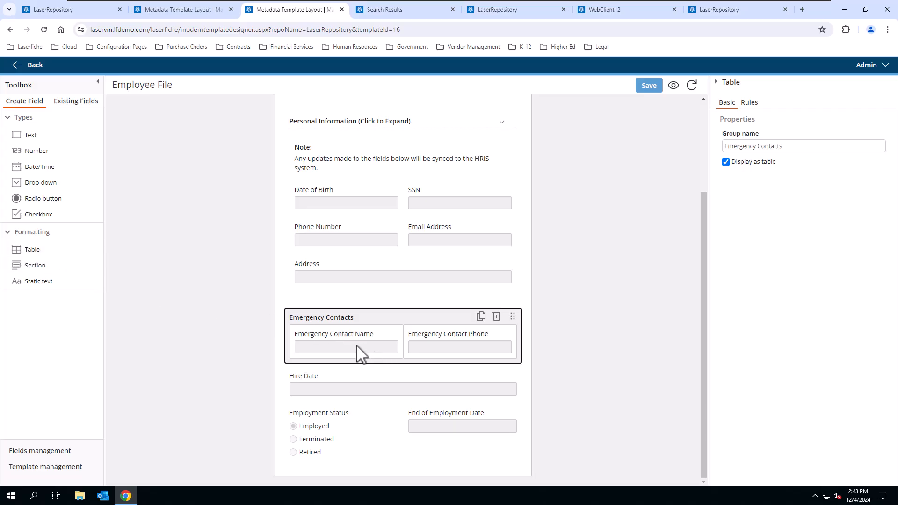
Step: Compare the Emergency Contact Name and Phone field settings, then preview the template as a form
click(327, 336)
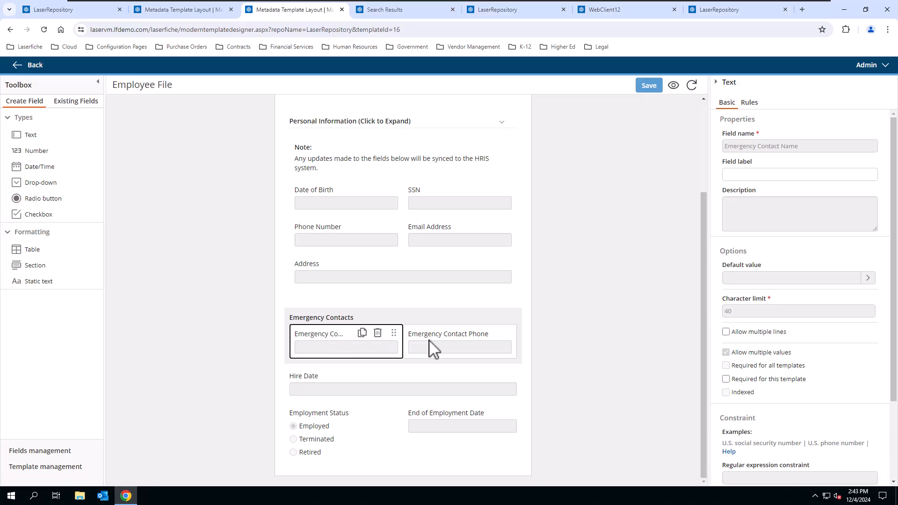
click(447, 346)
click(346, 345)
click(416, 352)
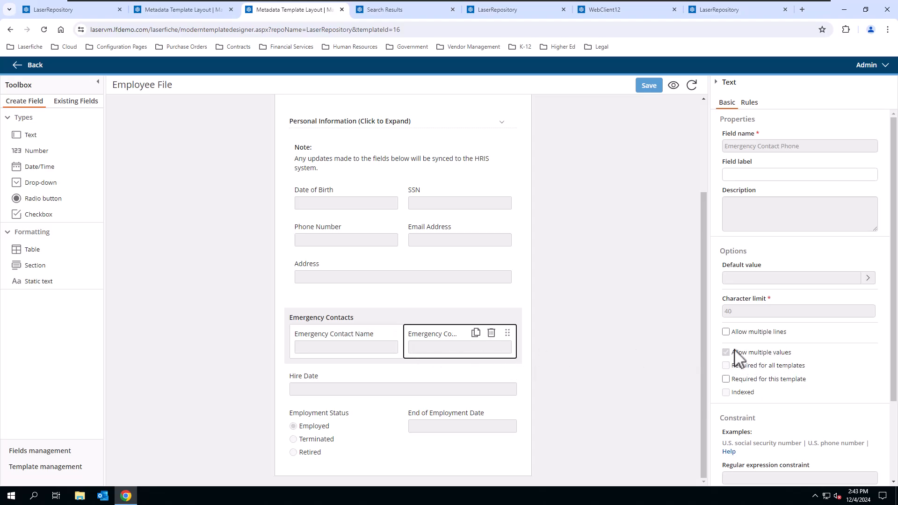
click(354, 352)
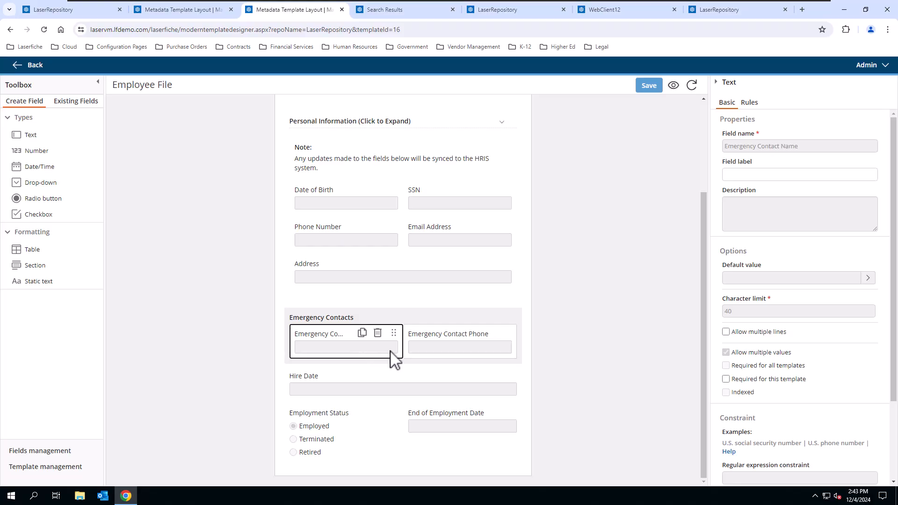
scroll(795, 383, down, 3)
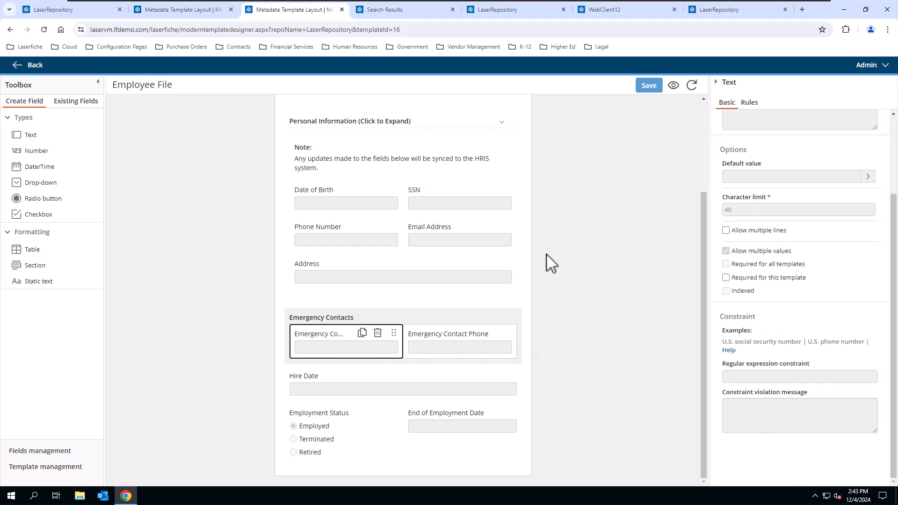
click(674, 86)
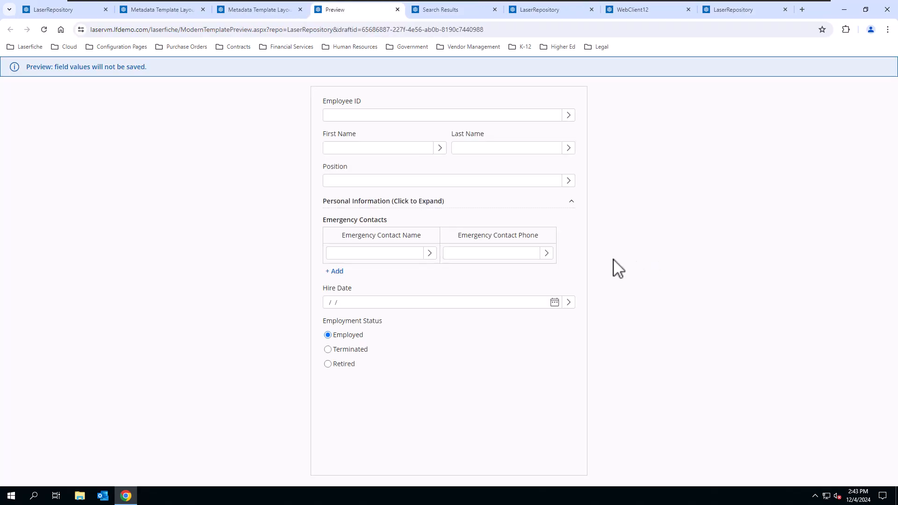
Step: Enter a sample emergency contact name and phone number, then add a second contact row
click(401, 253)
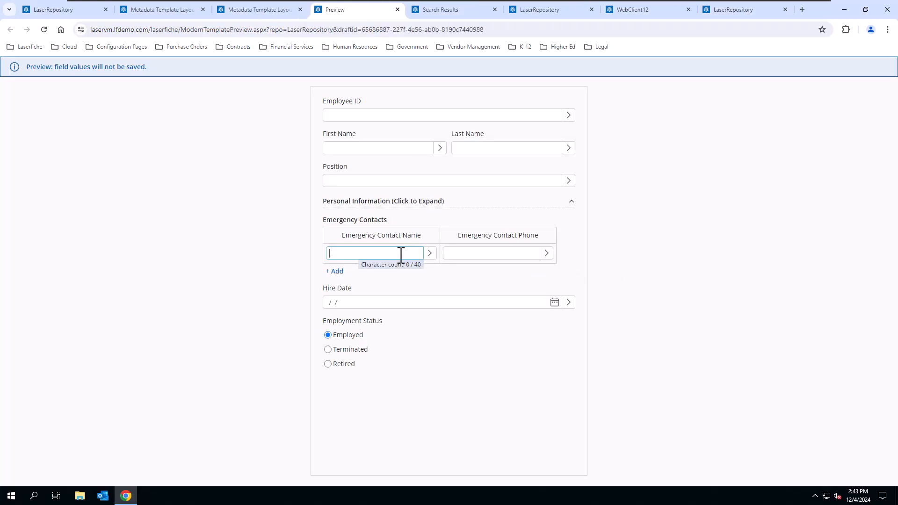
key(Tab)
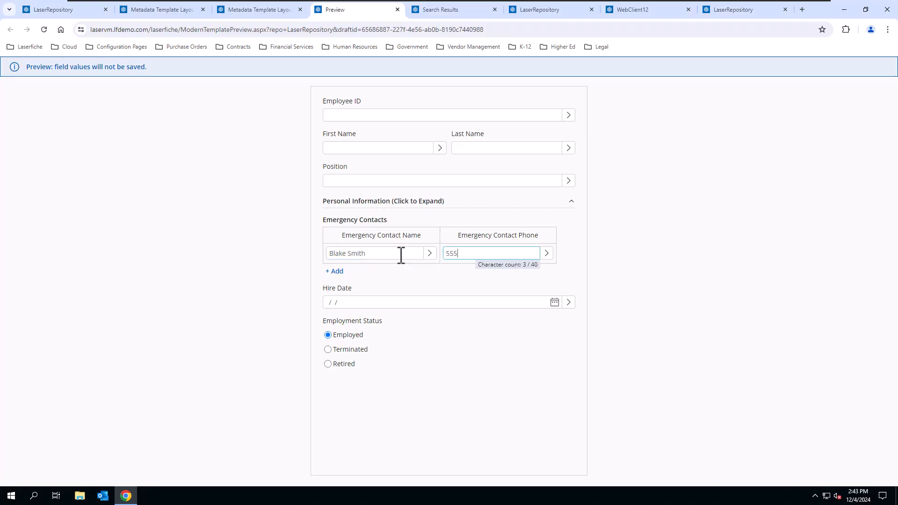
text(555-555-5555)
click(335, 272)
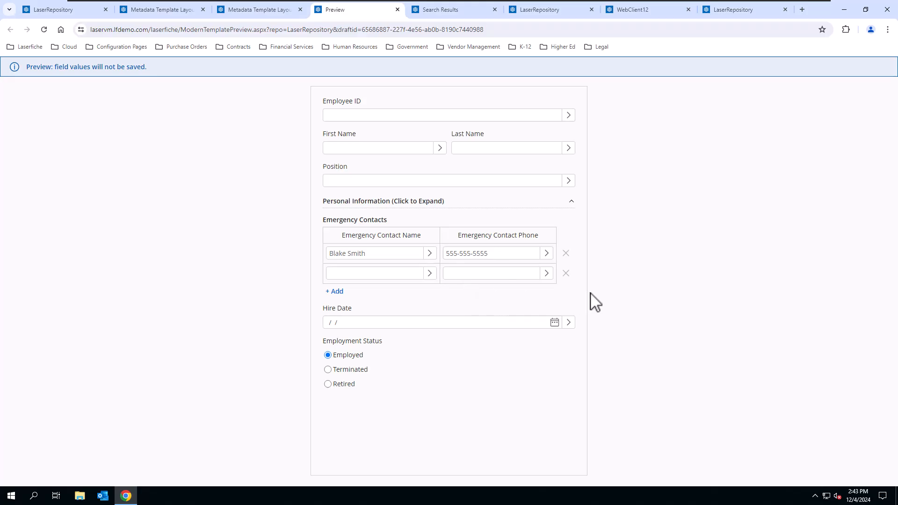
Step: Close the Preview tab and return to the Contract template layout, scrolled to the top
click(398, 9)
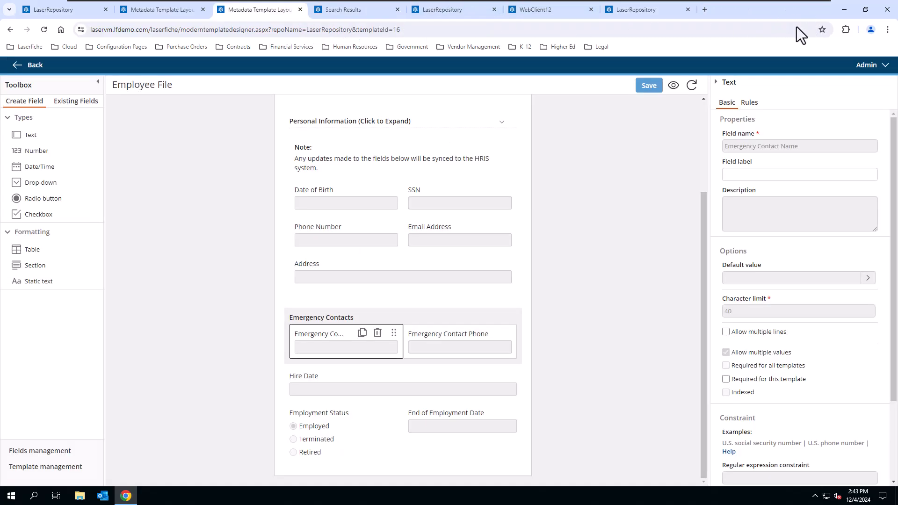
click(163, 9)
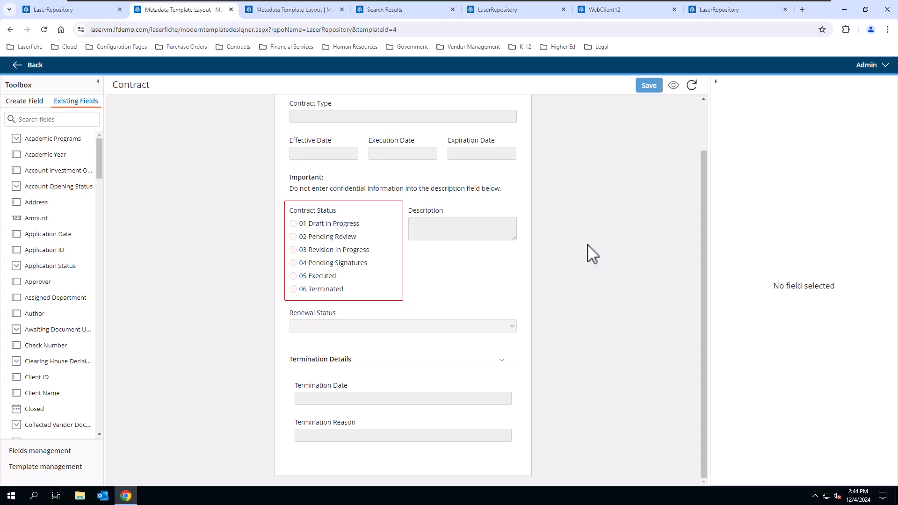
scroll(592, 254, up, 2)
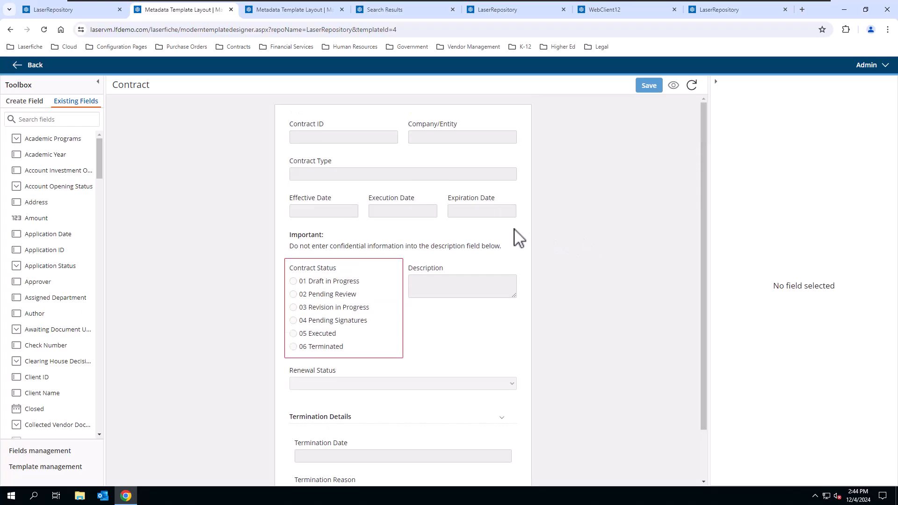
Step: Enable Add 'Other' choice on Contract Status, then select the Termination Details section
click(388, 316)
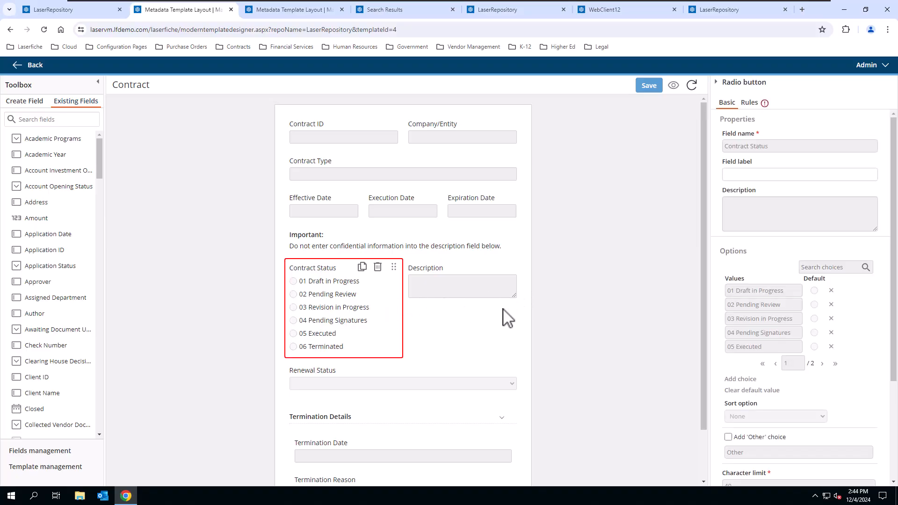
scroll(872, 380, down, 3)
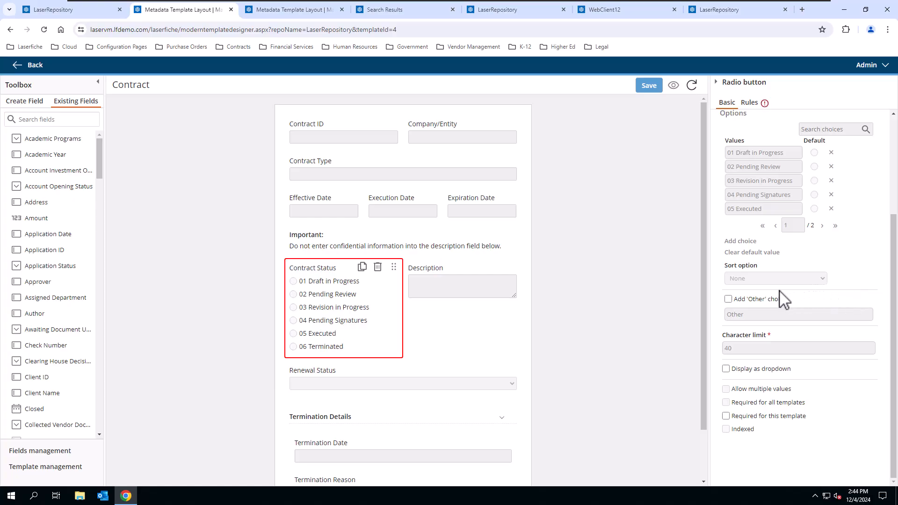
click(729, 299)
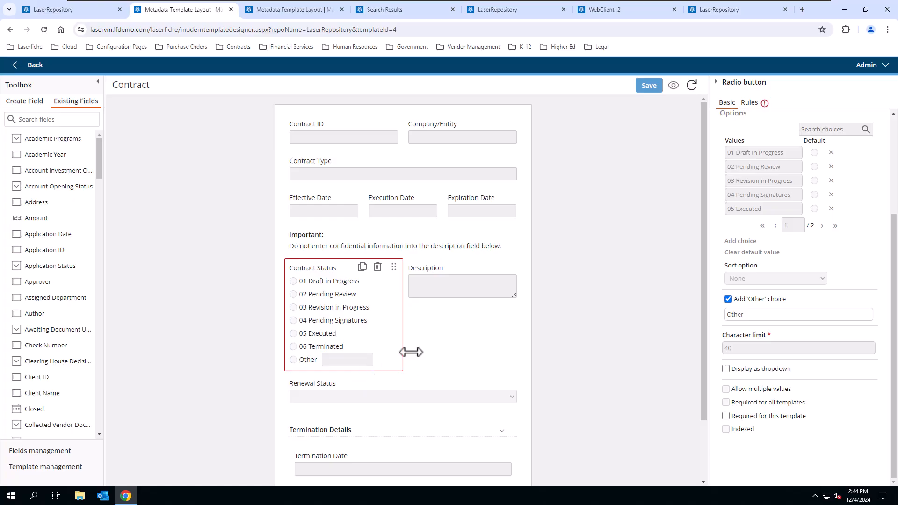
scroll(414, 353, down, 2)
click(429, 369)
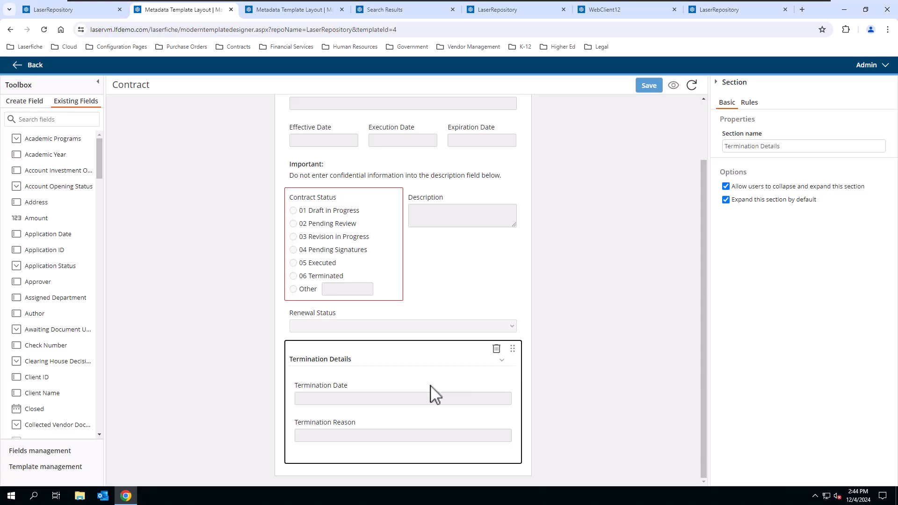
Step: Review the Termination Date, Reason and Details settings, then edit Contract Status's Field label
click(395, 398)
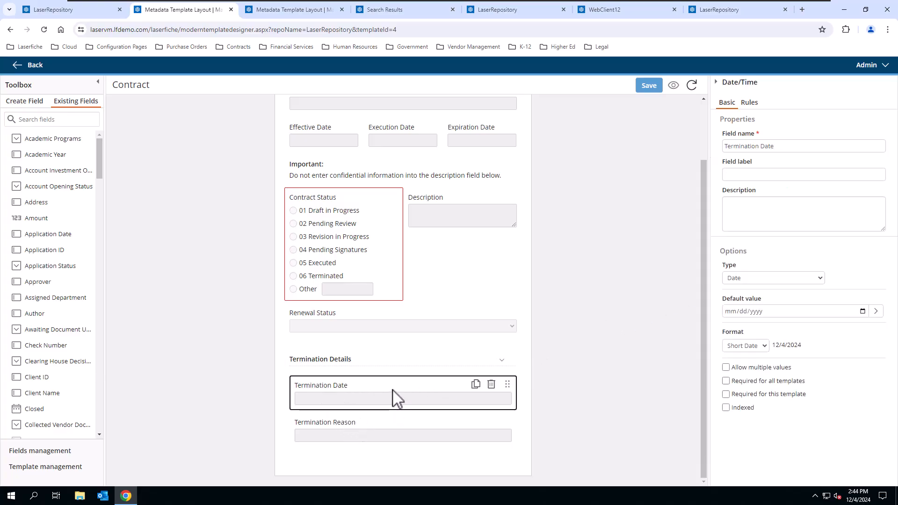
click(392, 433)
click(395, 379)
click(391, 361)
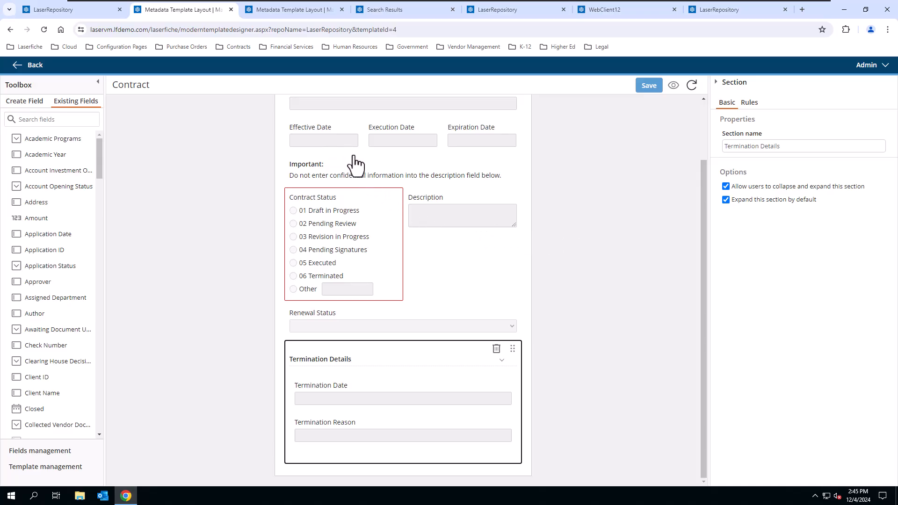
click(357, 202)
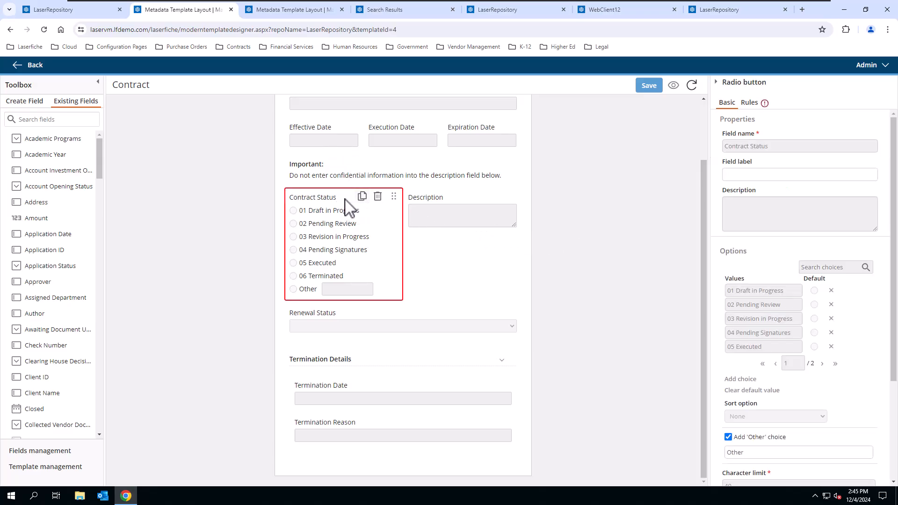
click(763, 174)
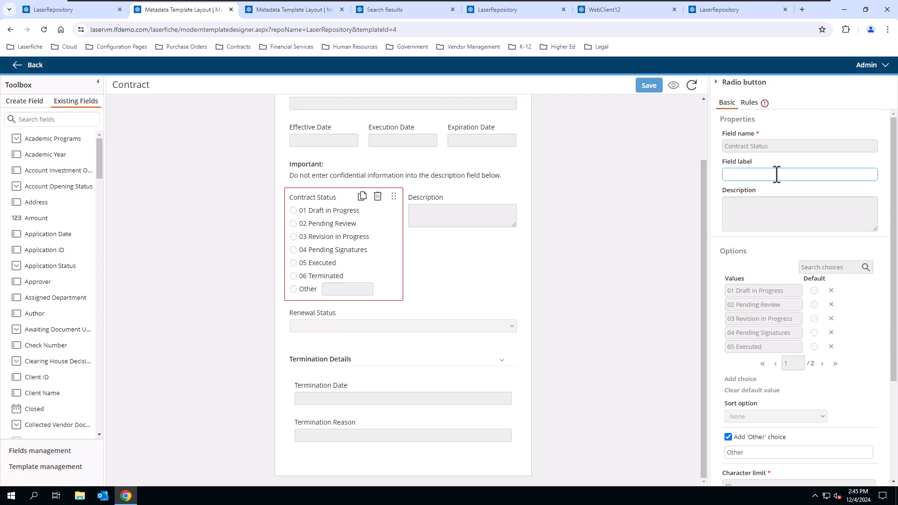
Step: Enter 'Process Status' as the Contract Status field label and scroll the form to the top
text(Process Status)
scroll(581, 196, up, 2)
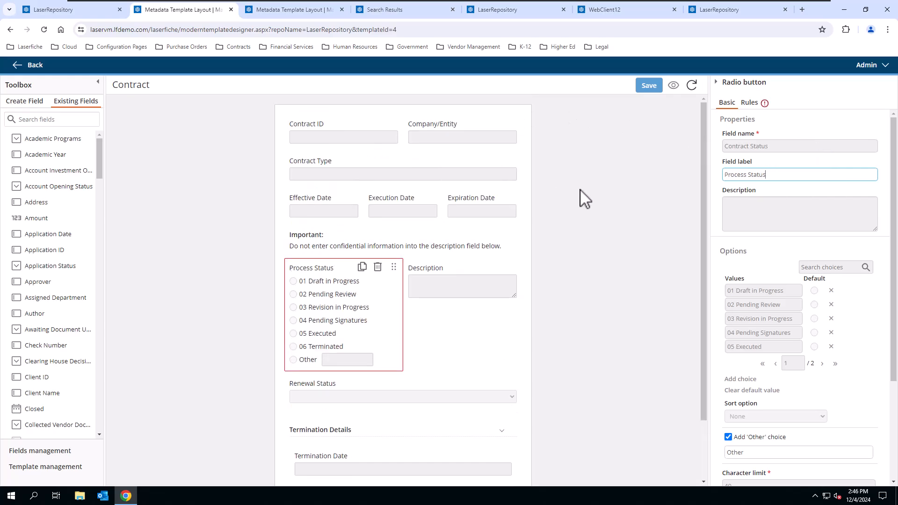
click(361, 136)
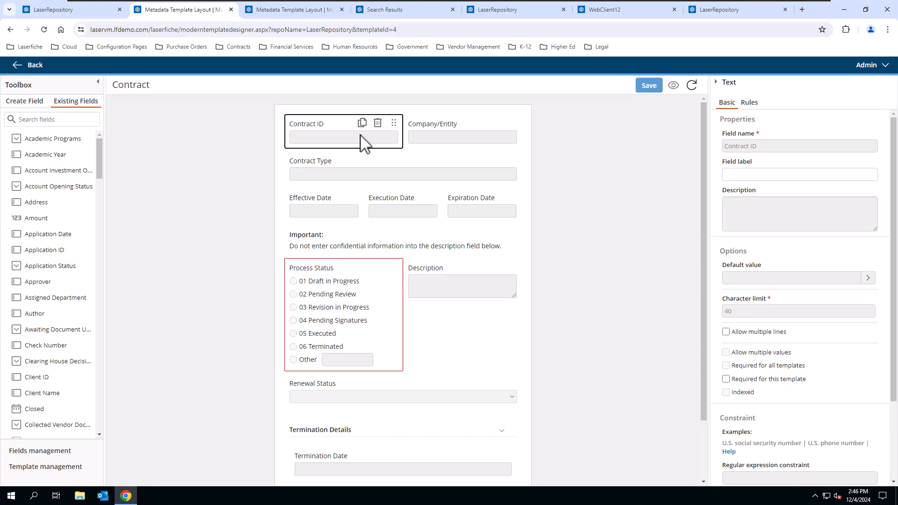
click(475, 146)
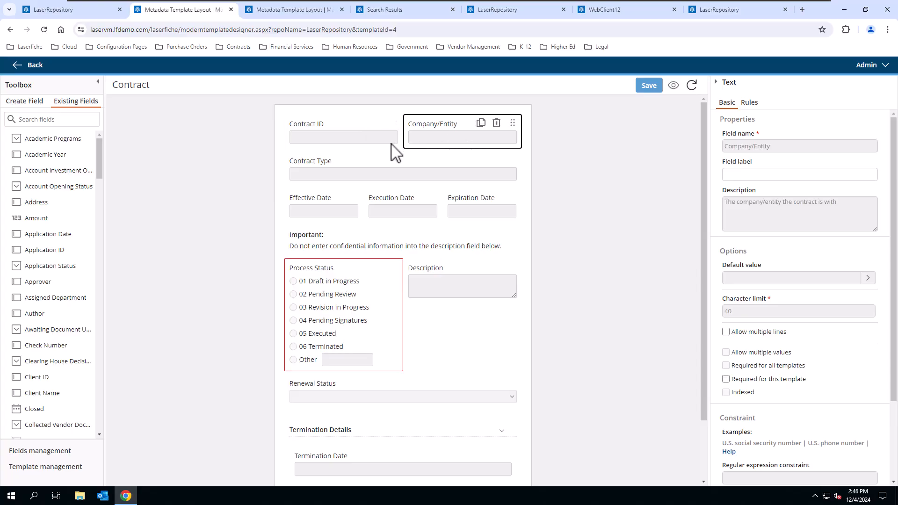
click(359, 141)
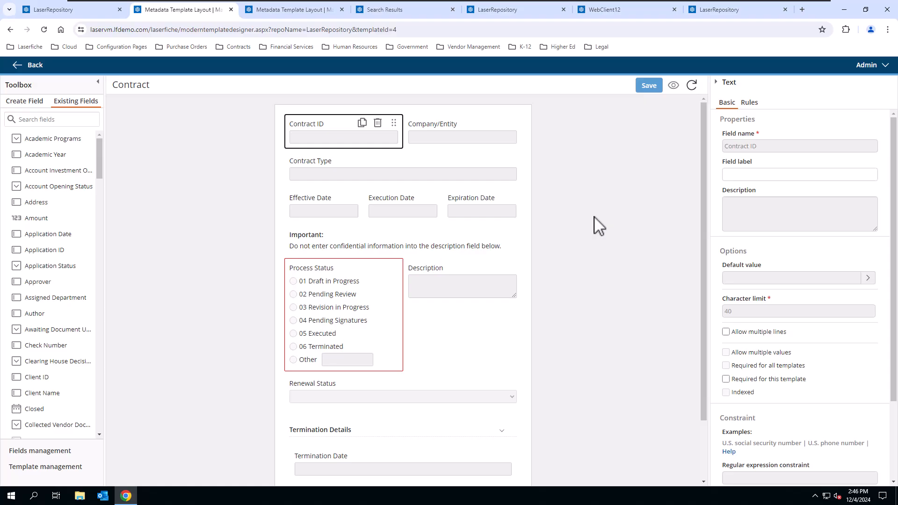
click(437, 257)
click(439, 253)
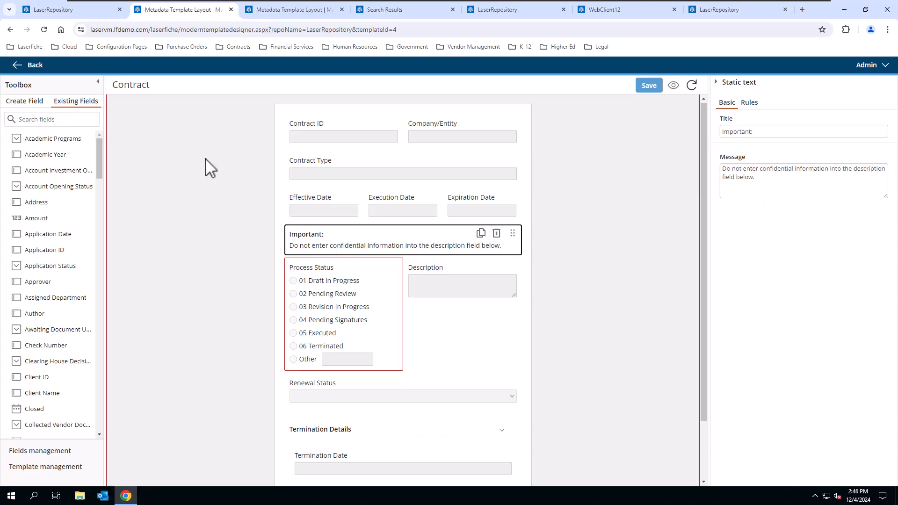
Step: Drag Inspector Assigned from the Existing Fields list onto the Contract template canvas
click(24, 101)
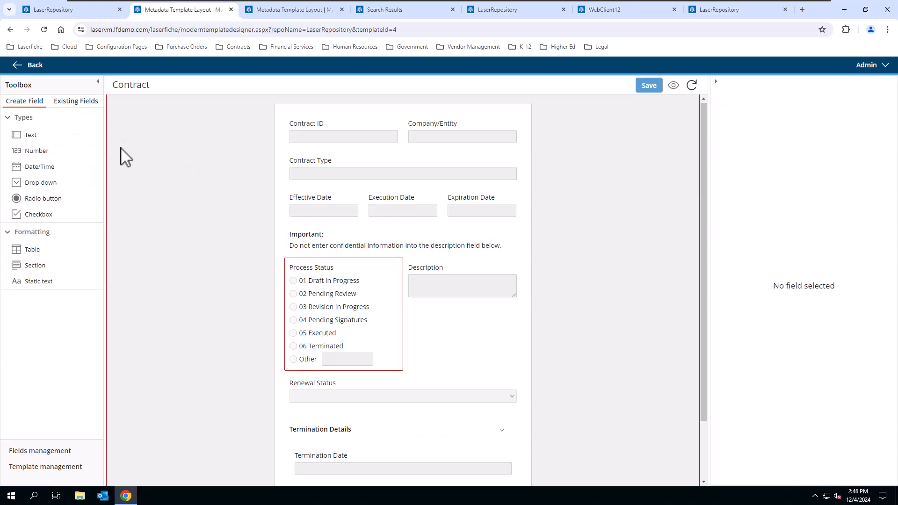
scroll(464, 299, down, 2)
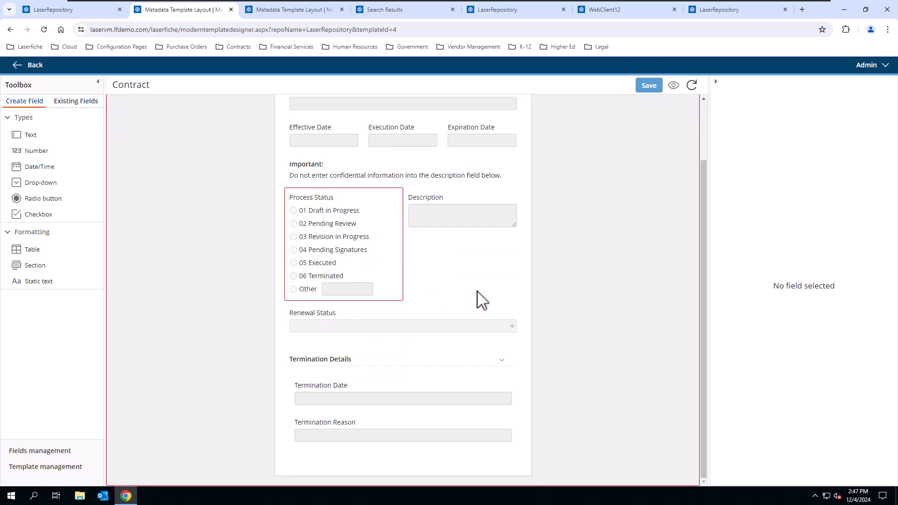
scroll(487, 290, up, 2)
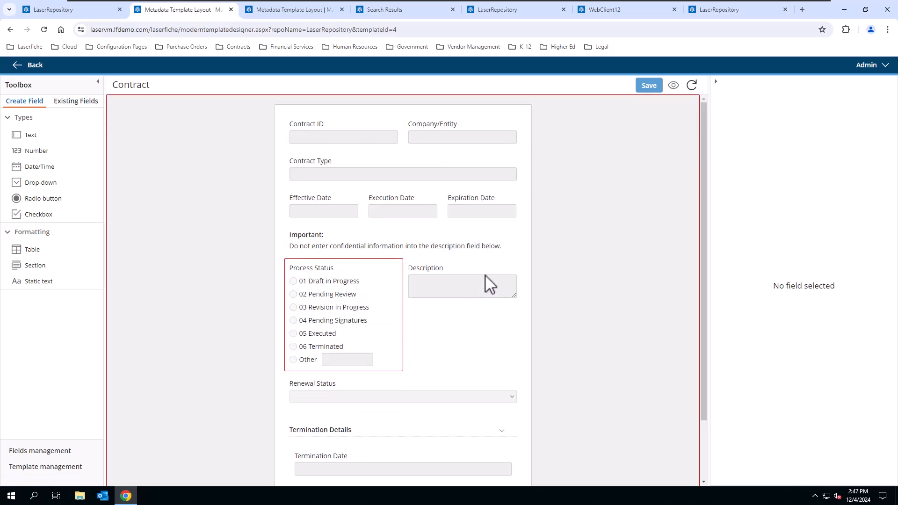
click(75, 103)
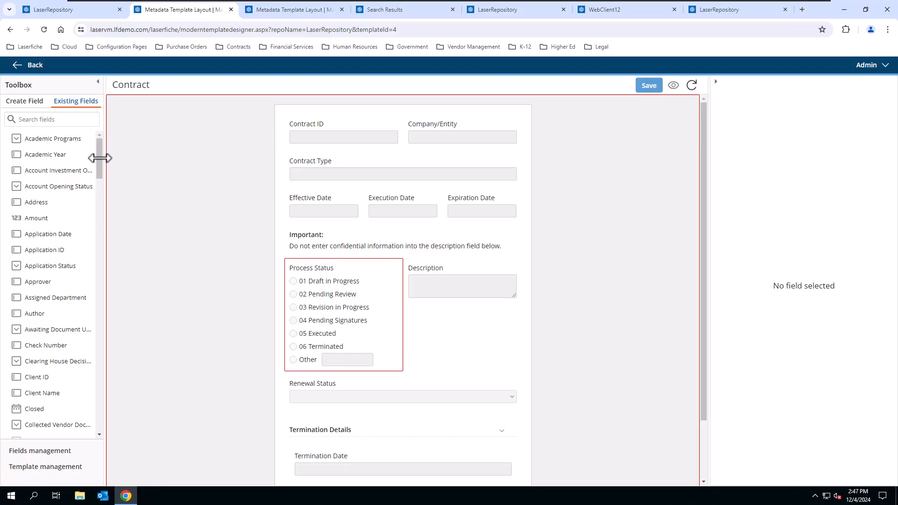
drag(99, 159, 115, 281)
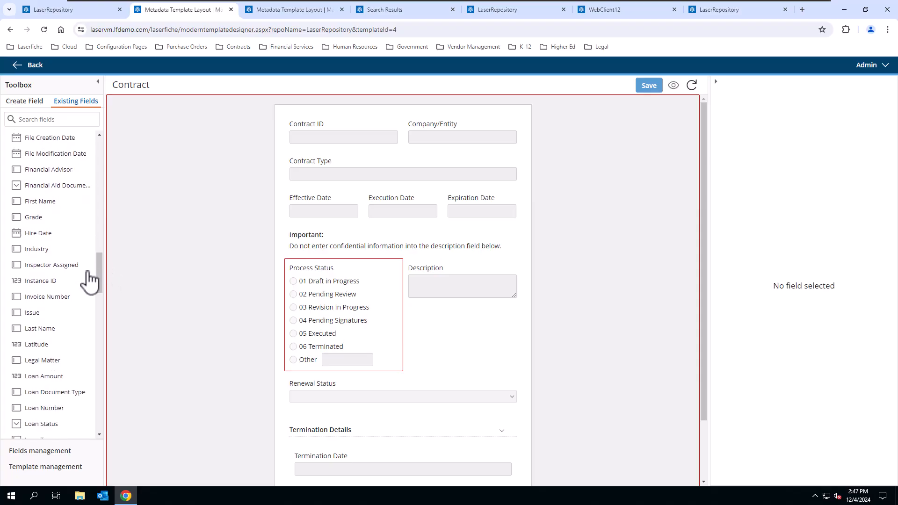
drag(63, 265, 325, 149)
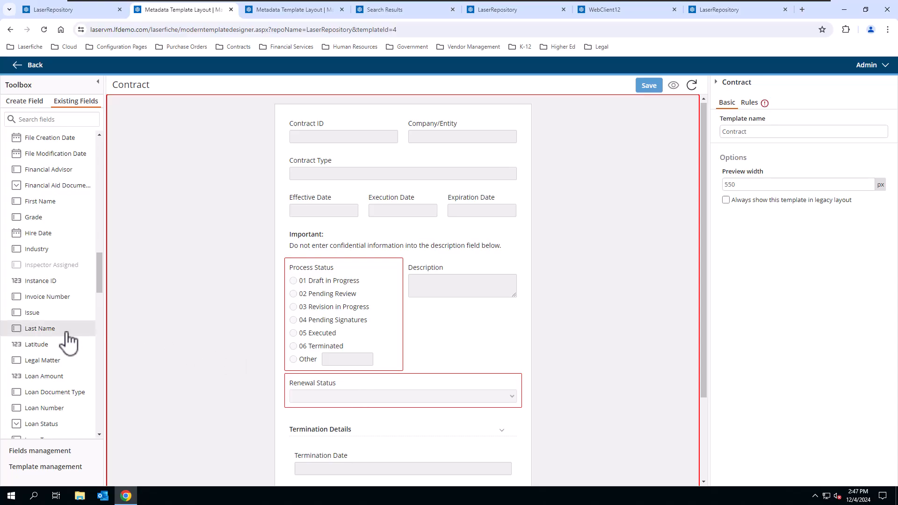
Step: Place the existing Last Name field before Contract ID and review its properties
drag(47, 334, 308, 125)
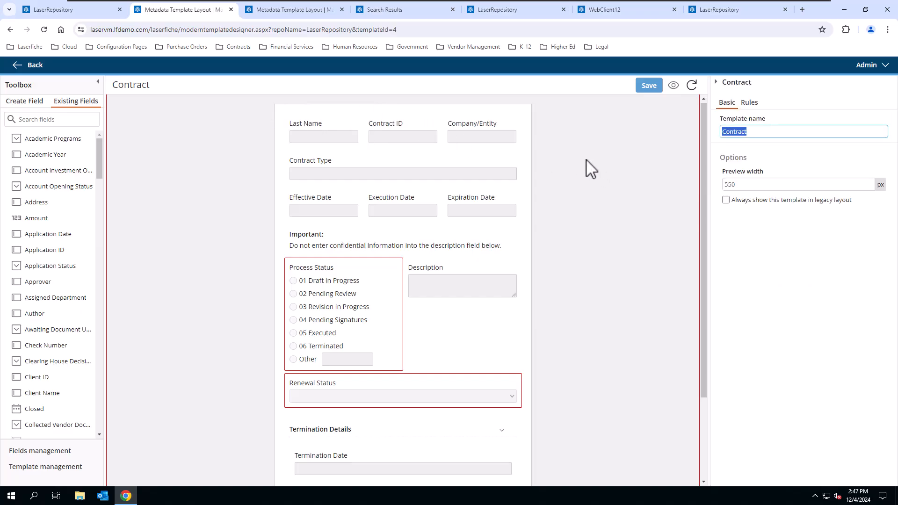
click(328, 138)
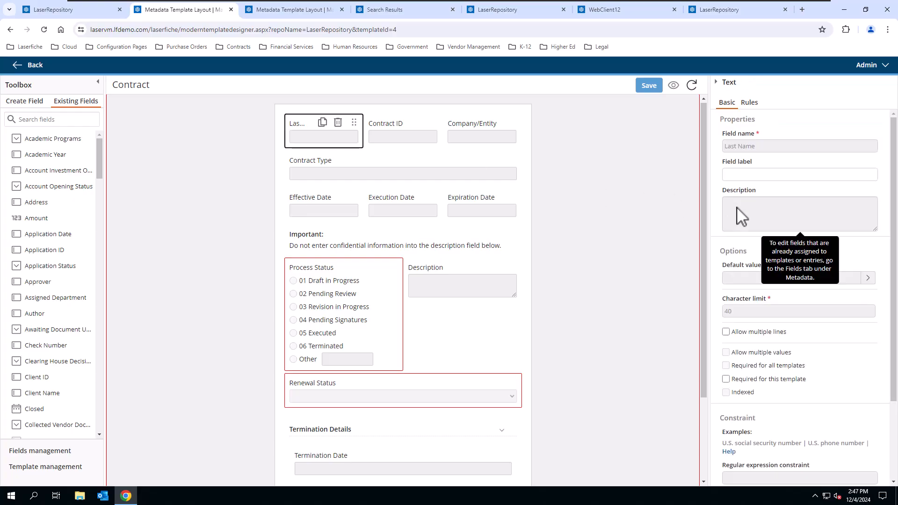
scroll(849, 299, down, 2)
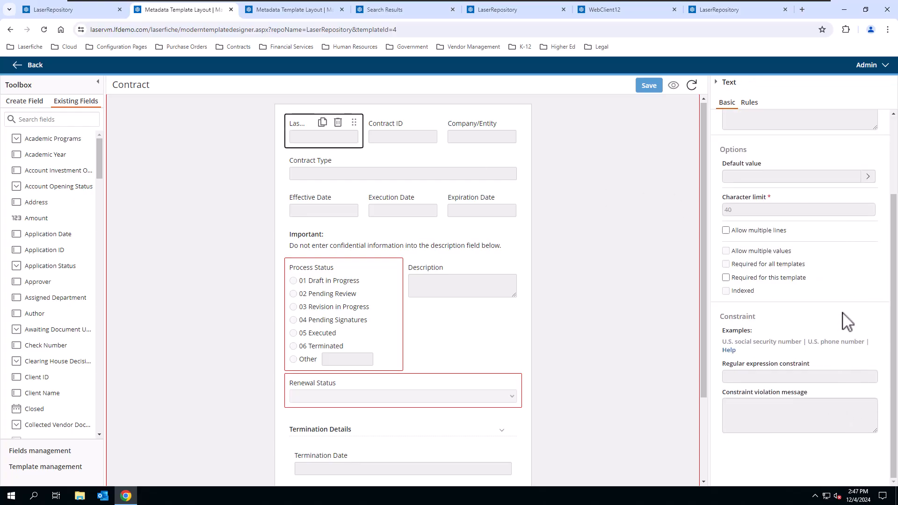
scroll(848, 323, up, 2)
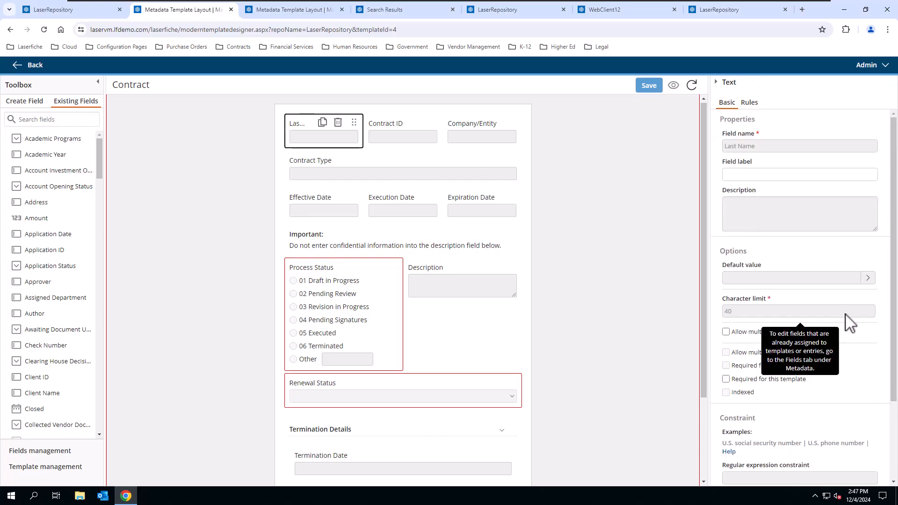
click(11, 102)
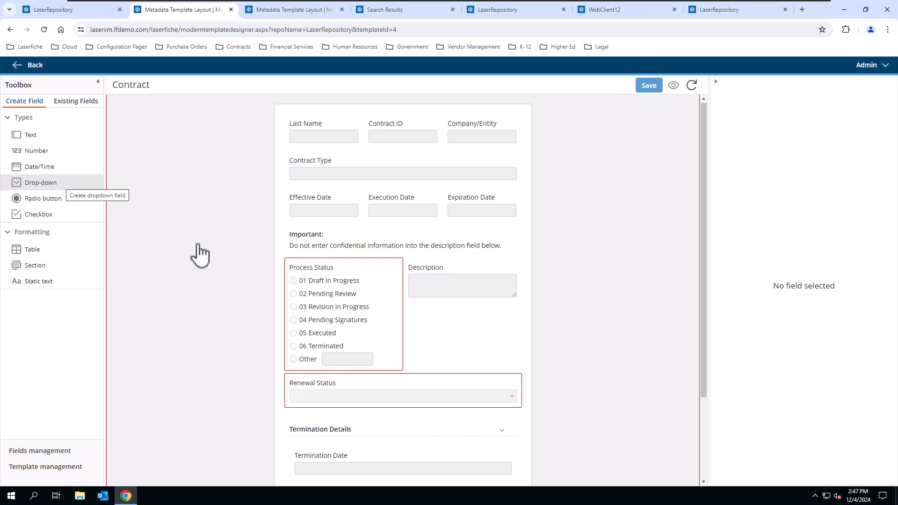
Step: Select the Process Status radio button field and review its choice values and options
click(392, 294)
scroll(749, 365, down, 3)
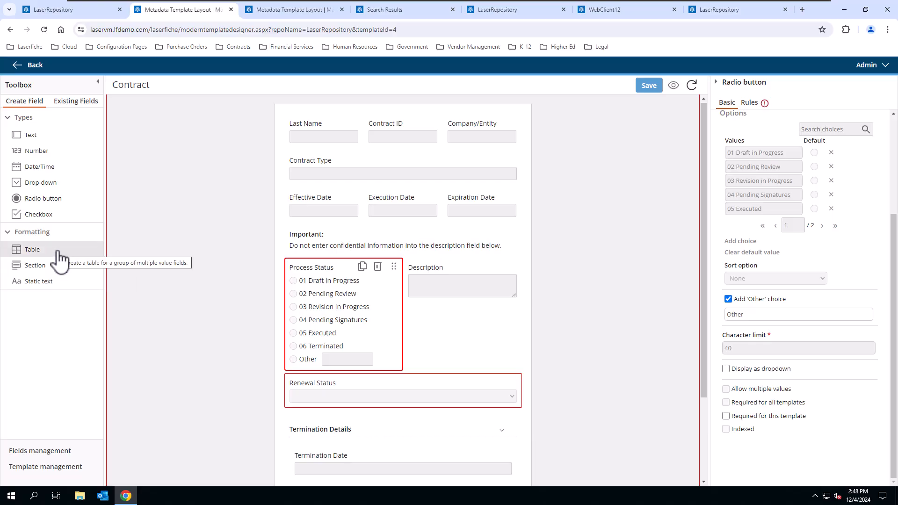
scroll(438, 363, down, 2)
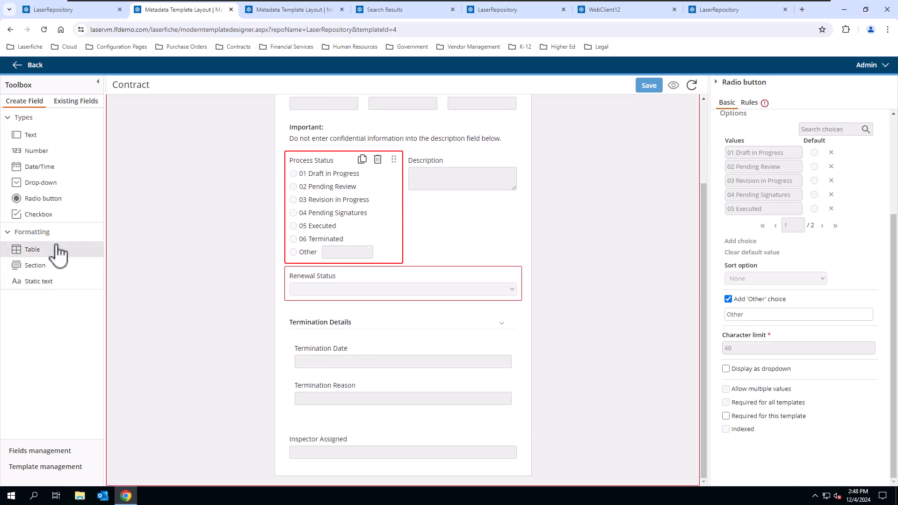
Step: Add a table below Inspector Assigned with a first text column
drag(56, 251, 437, 466)
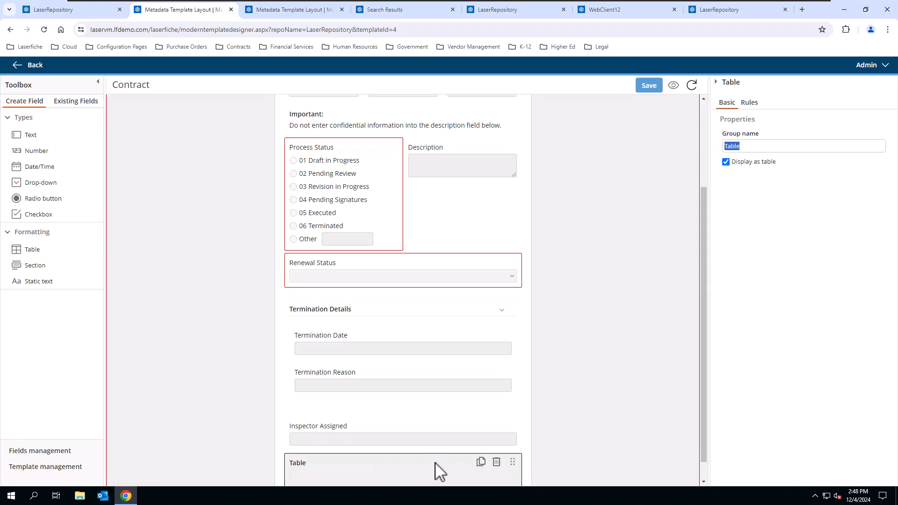
drag(374, 411, 374, 450)
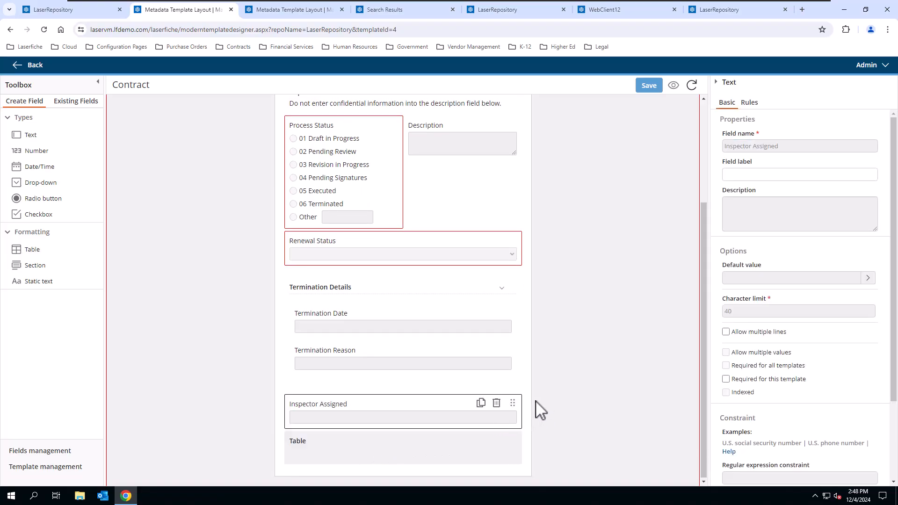
drag(45, 141, 358, 450)
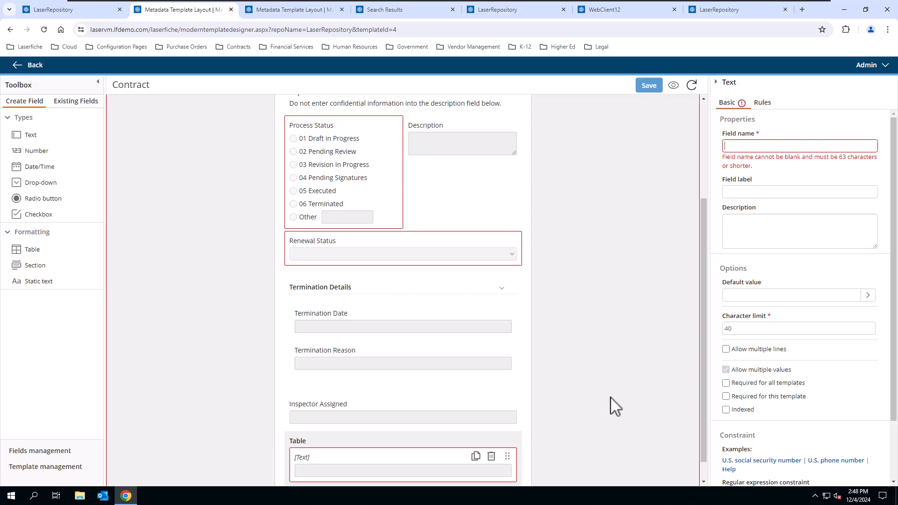
scroll(684, 395, down, 1)
mouse_move(737, 372)
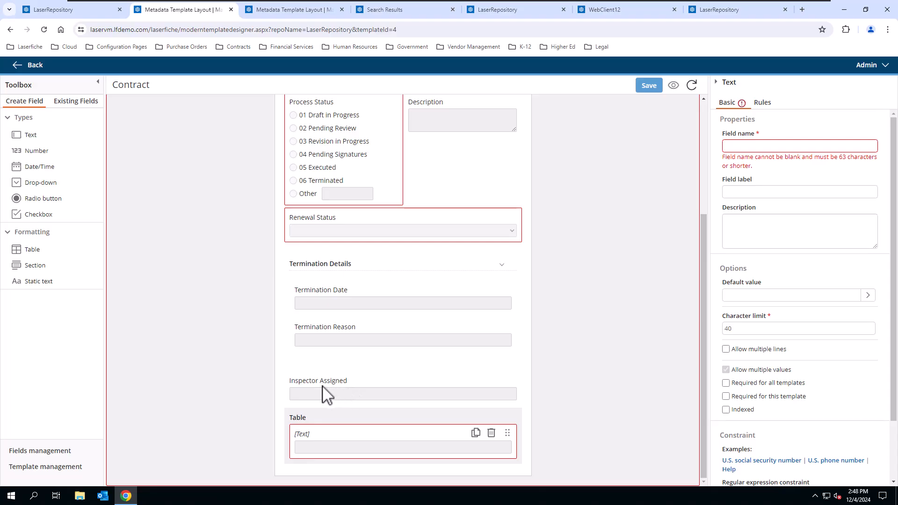
drag(427, 401, 436, 448)
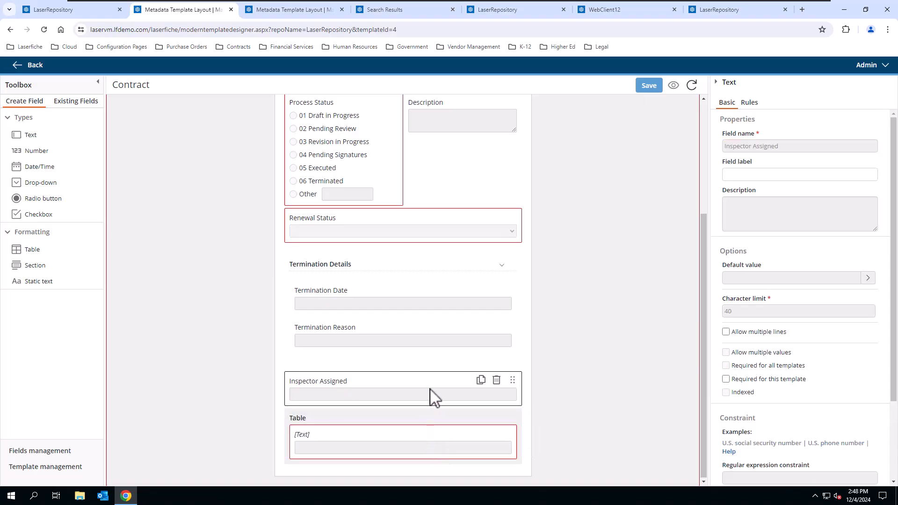
click(427, 382)
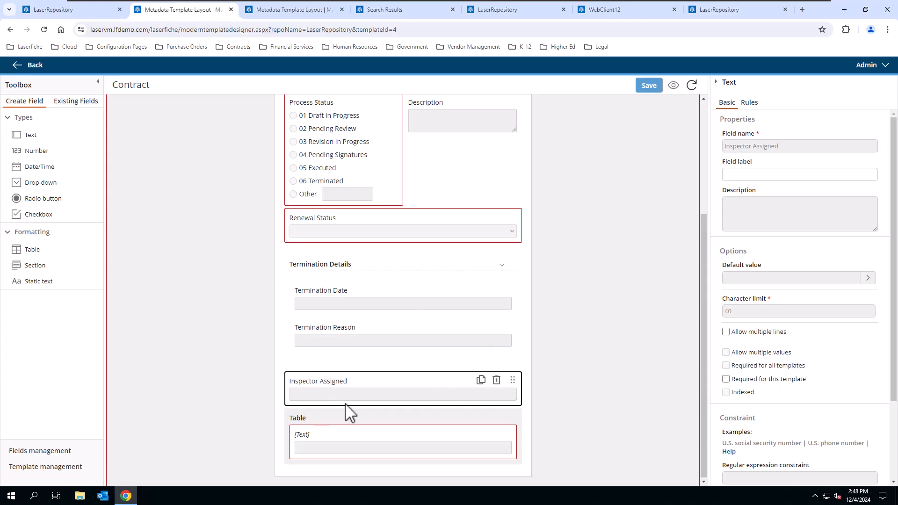
Step: Add second and third text columns to the table and insert a section above it
drag(220, 316, 446, 447)
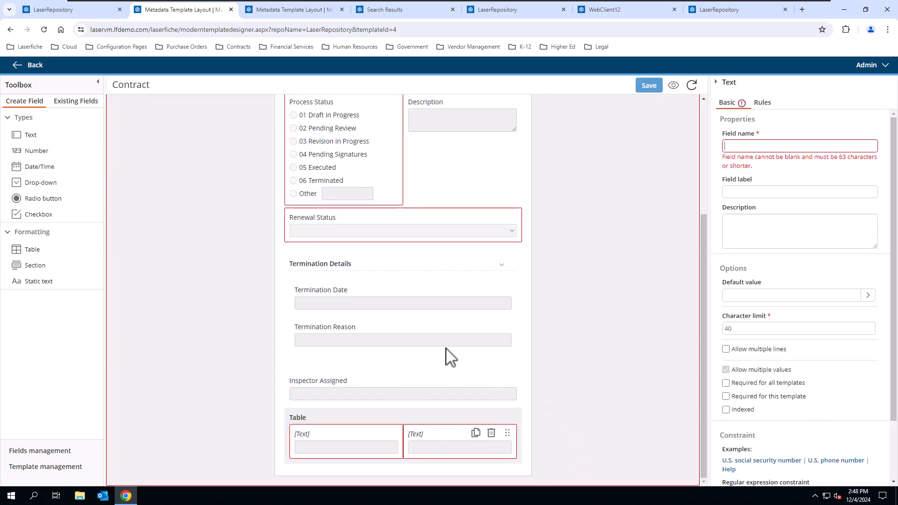
drag(33, 135, 492, 450)
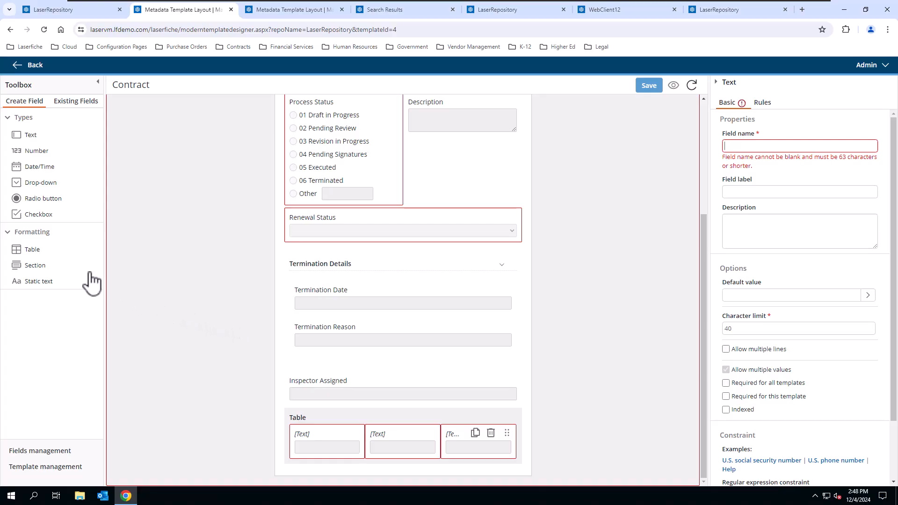
drag(63, 273, 459, 435)
Step: Nest the table in the section and add a static text title, then reload without saving
drag(410, 421, 414, 387)
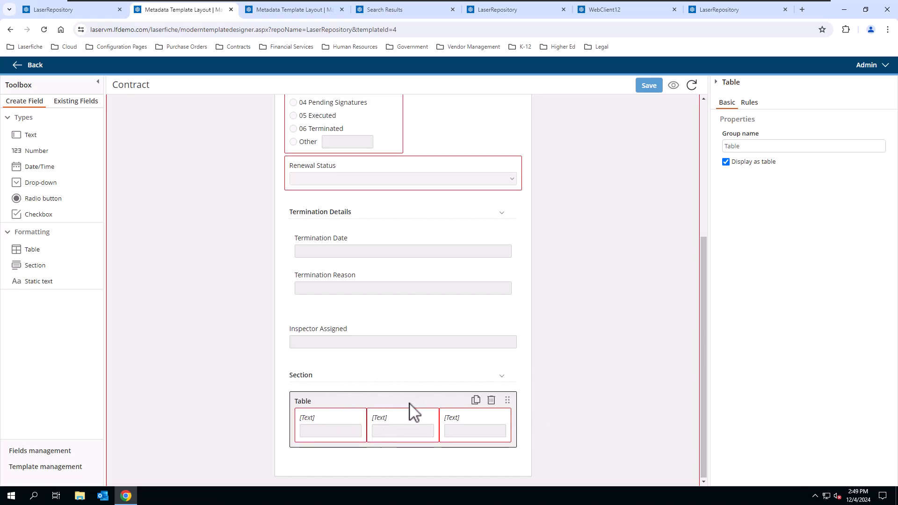
drag(63, 279, 401, 357)
scroll(590, 364, down, 1)
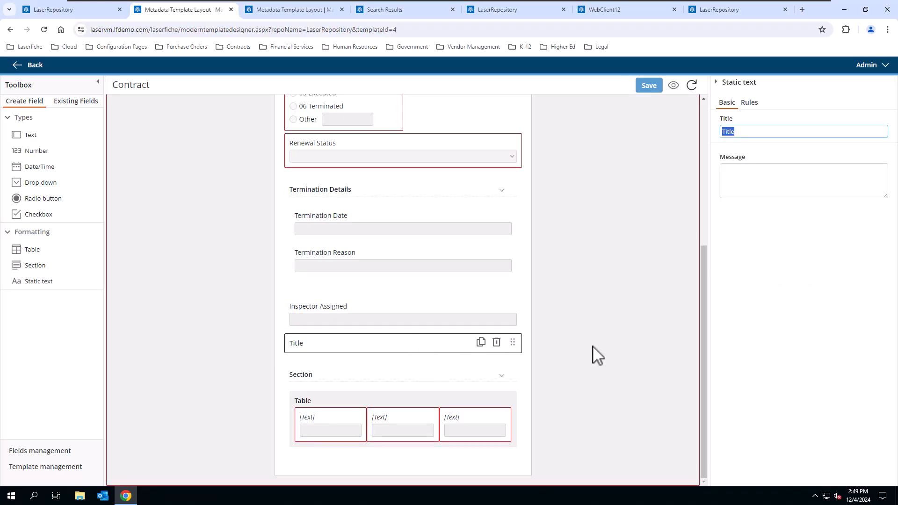
scroll(596, 307, up, 5)
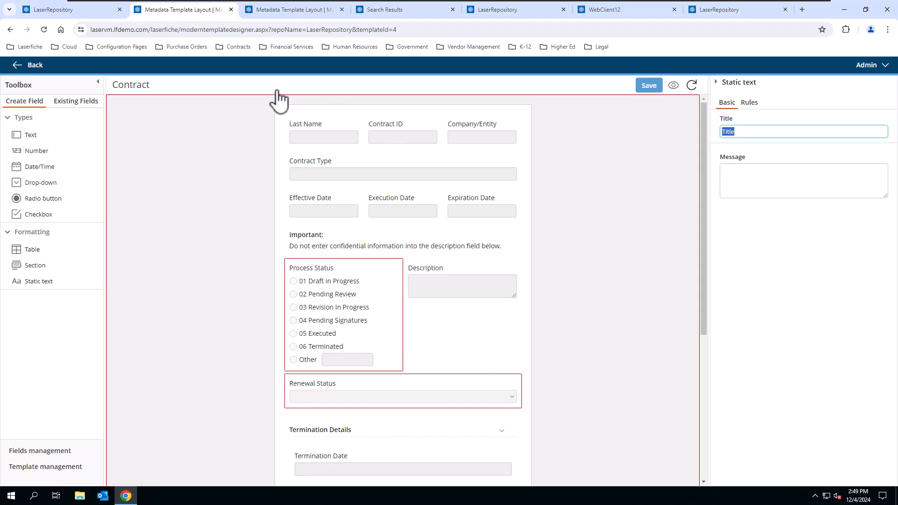
click(43, 29)
click(489, 89)
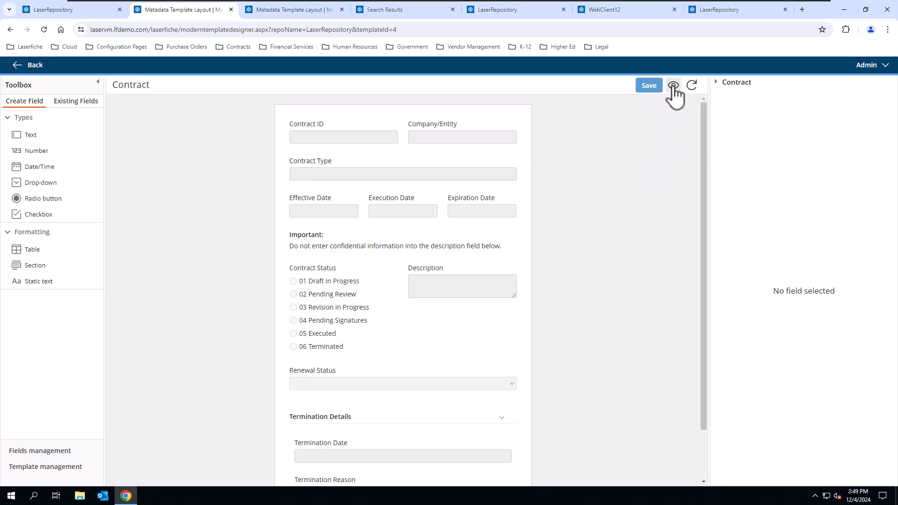
Step: Preview the Contract template as a form, then return to the Contract Status search results
click(674, 87)
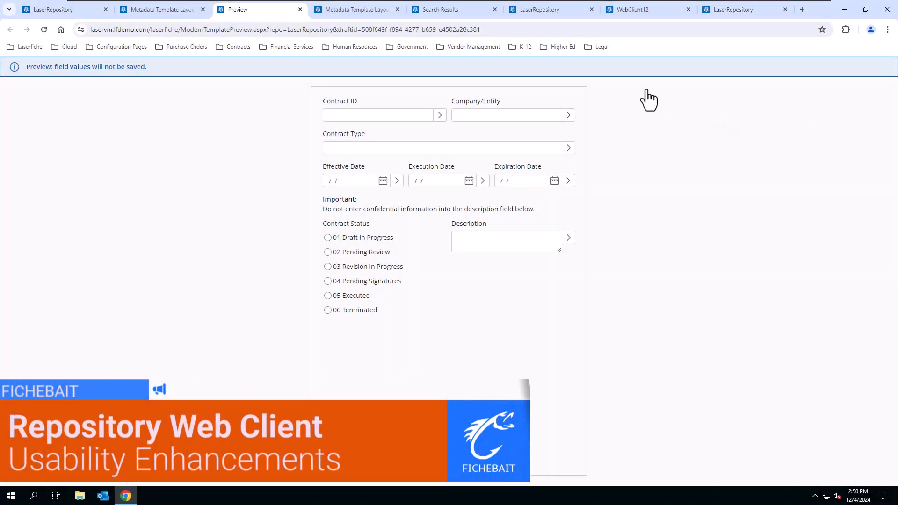
click(465, 10)
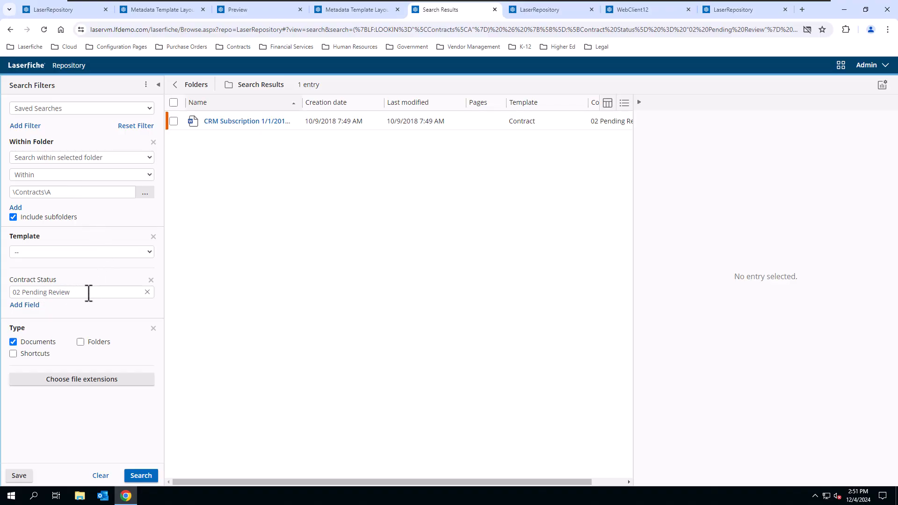
Step: Clear all search filters and switch to the root LaserRepository folder listing
click(108, 475)
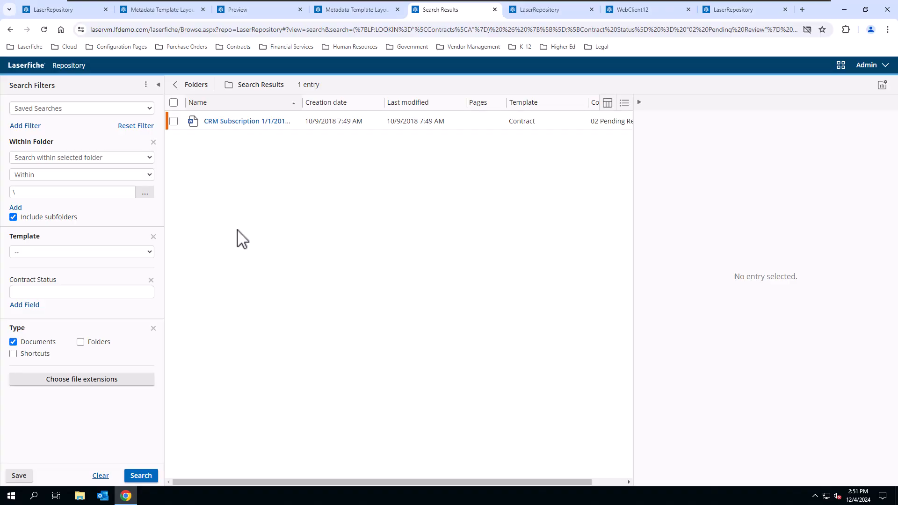
click(551, 14)
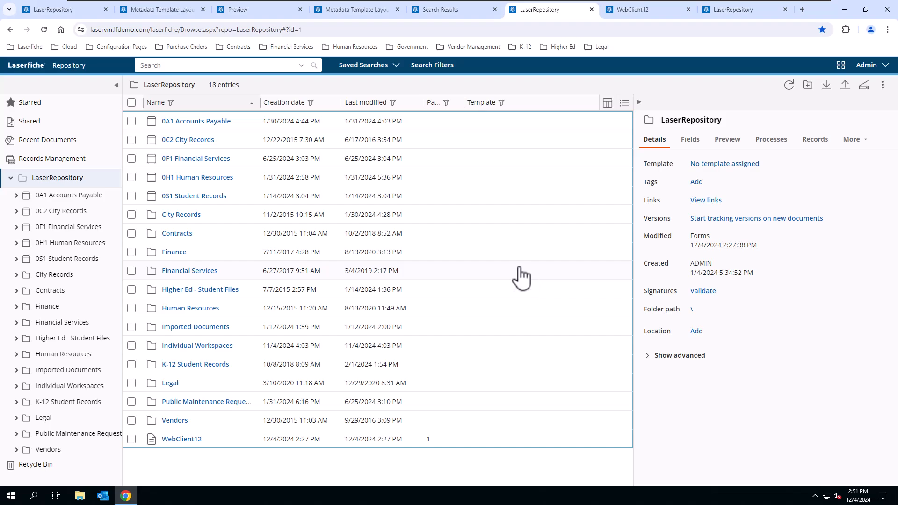
Step: Set the root folder listing to List - Compact view, then open the Admin account menu
click(537, 84)
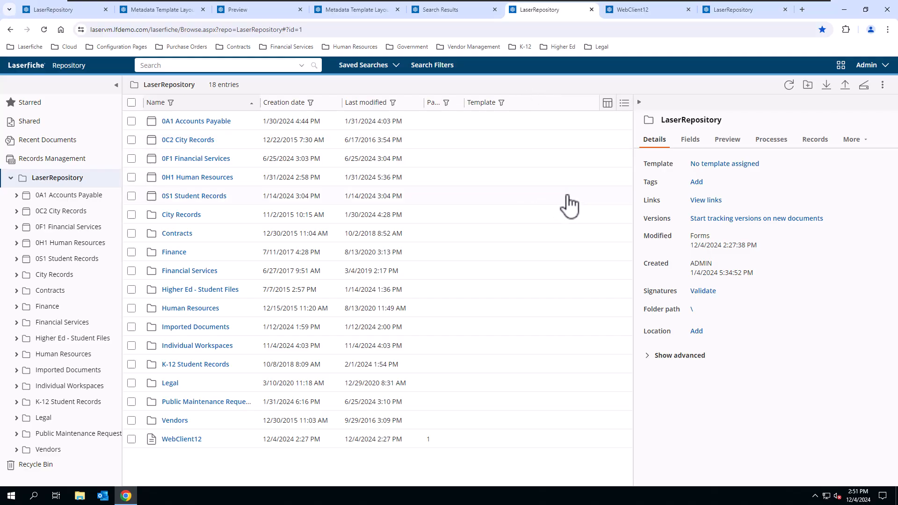
click(624, 104)
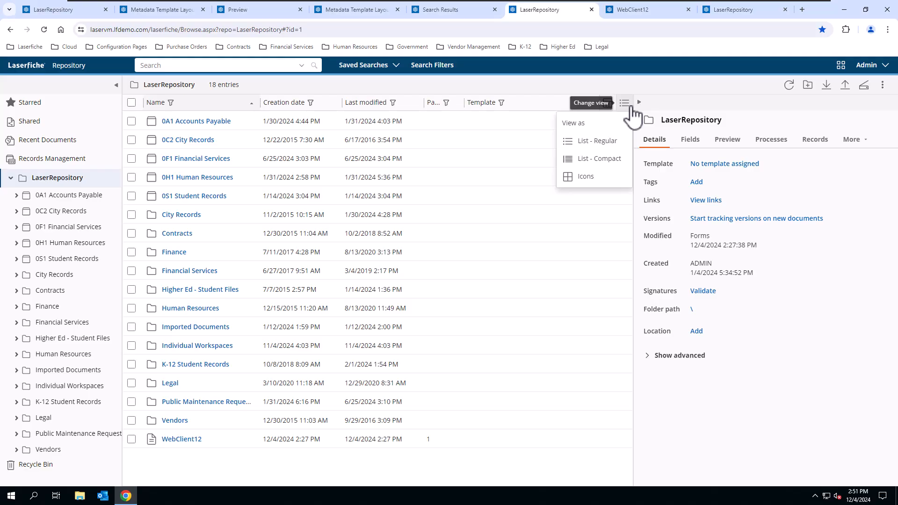
click(625, 163)
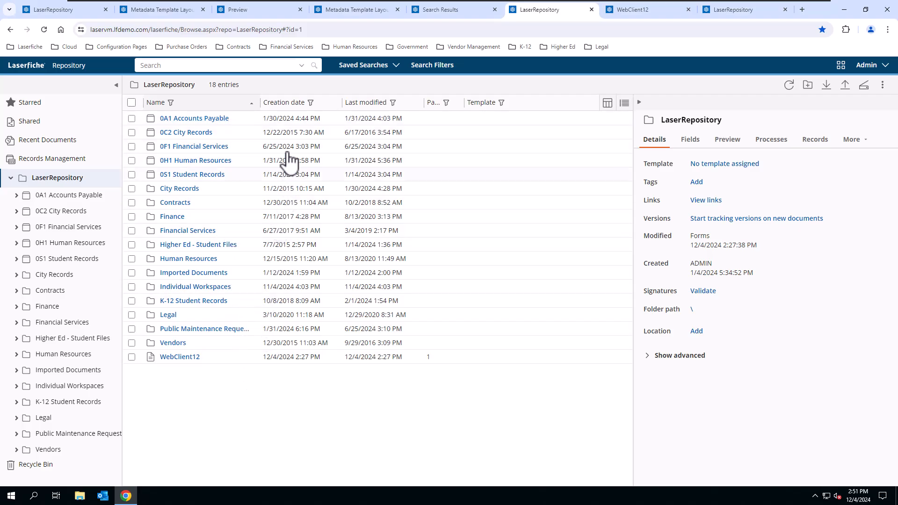
click(883, 84)
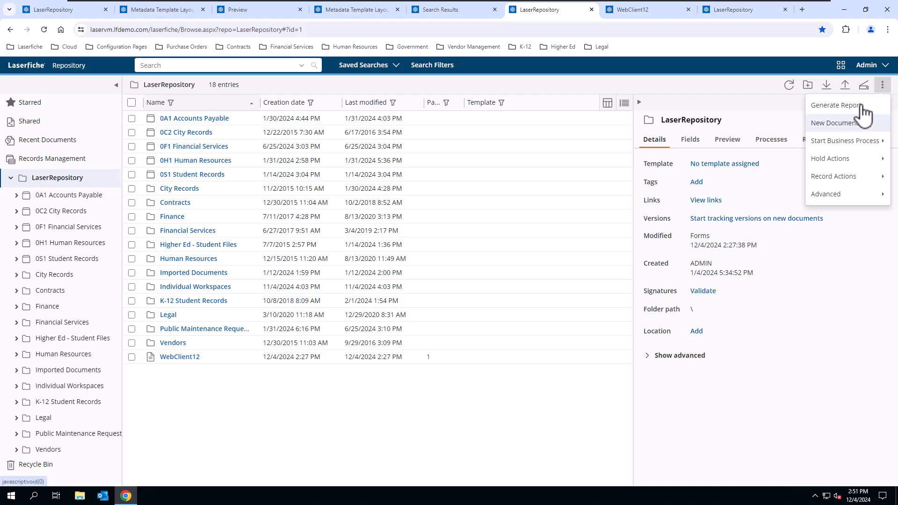
click(874, 67)
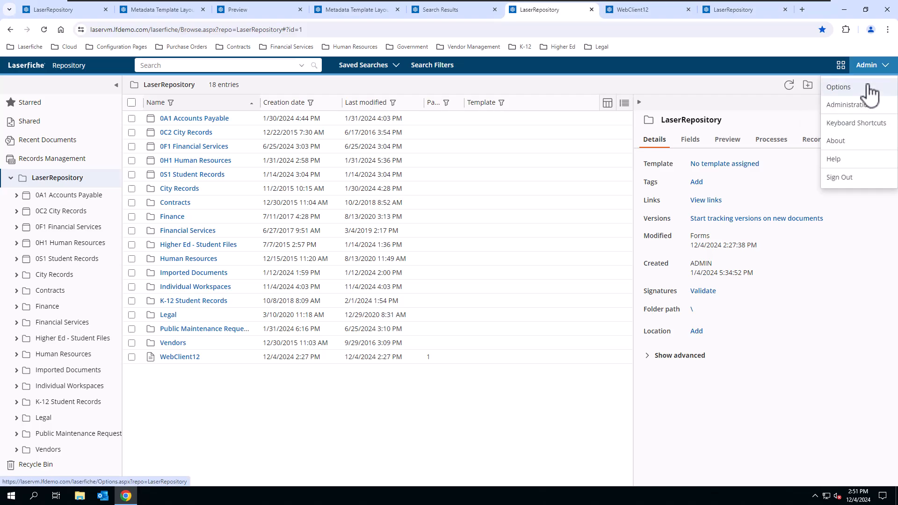
Step: Turn on Compress folder browser display in Options > Display and save
click(867, 88)
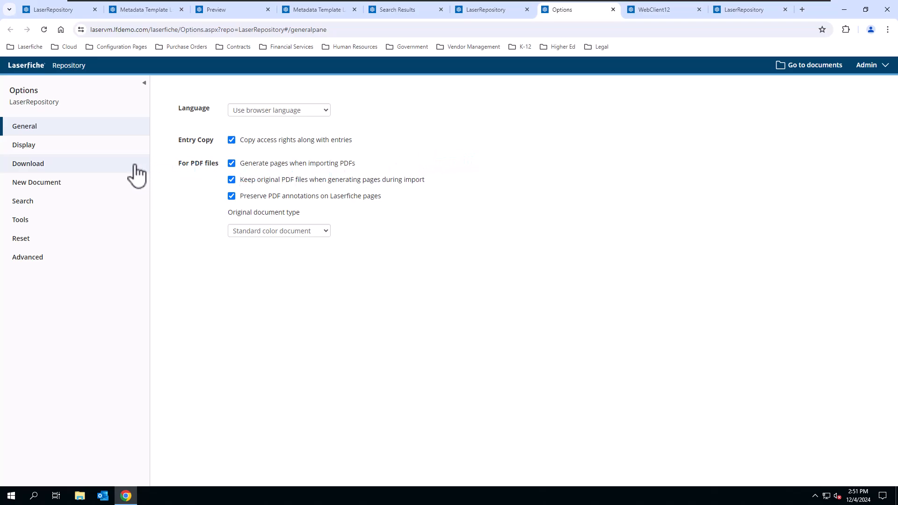
click(82, 146)
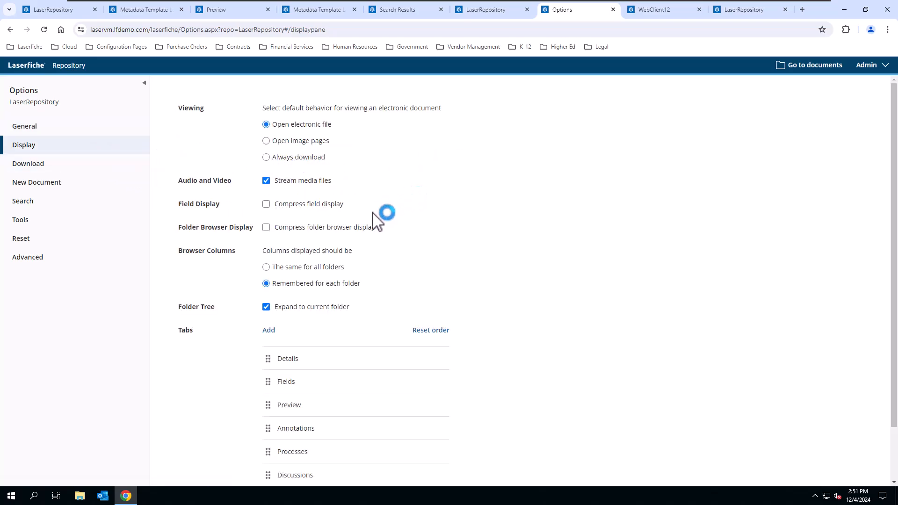
click(268, 228)
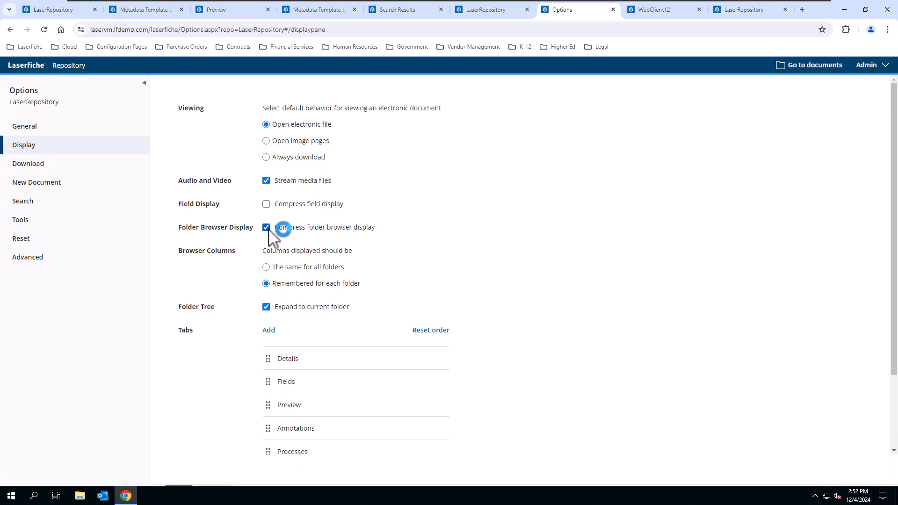
click(178, 472)
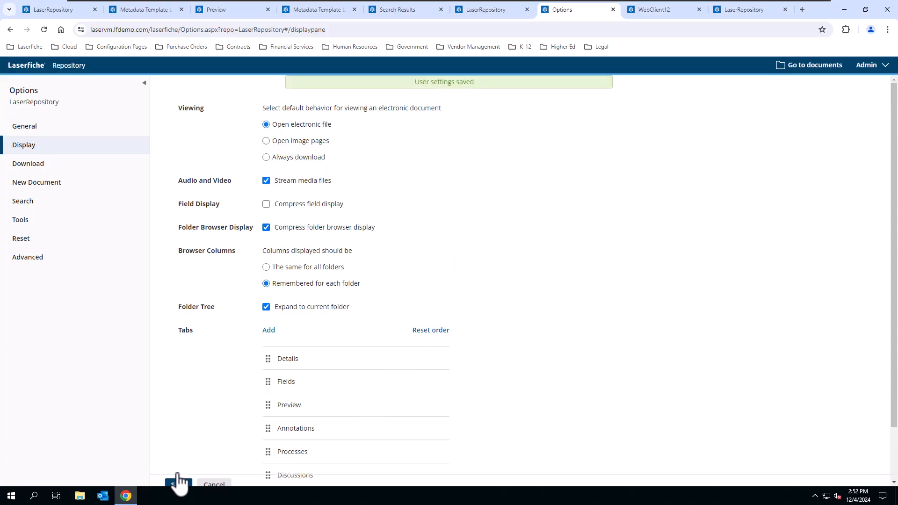
Step: Reload the LaserRepository listing and set its view to List - Compact
click(493, 10)
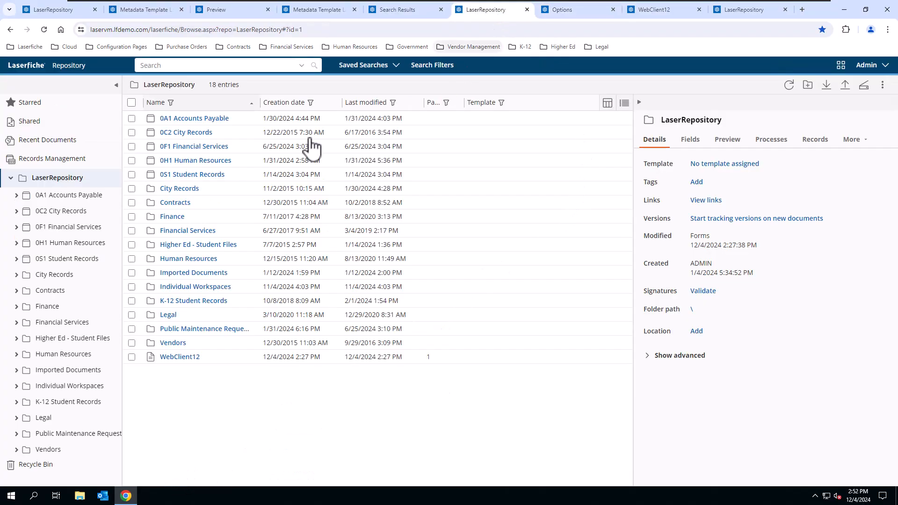
click(45, 29)
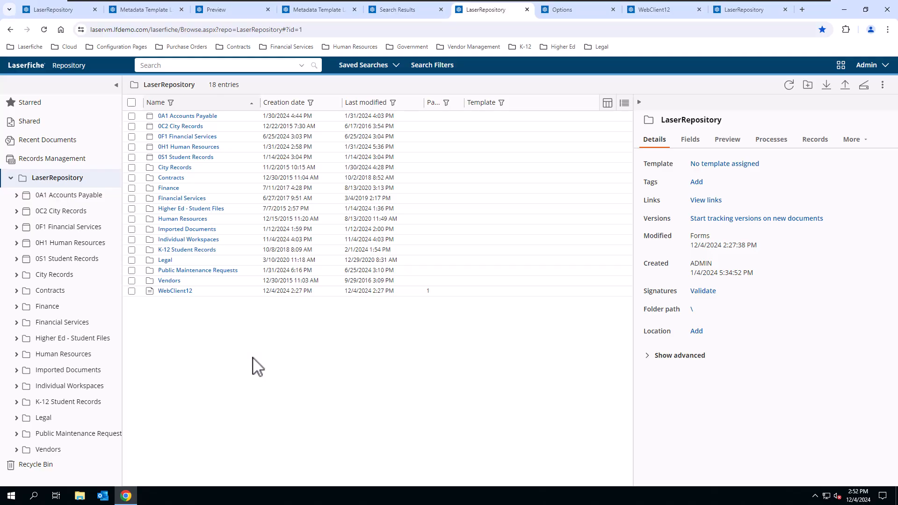
click(624, 103)
click(616, 161)
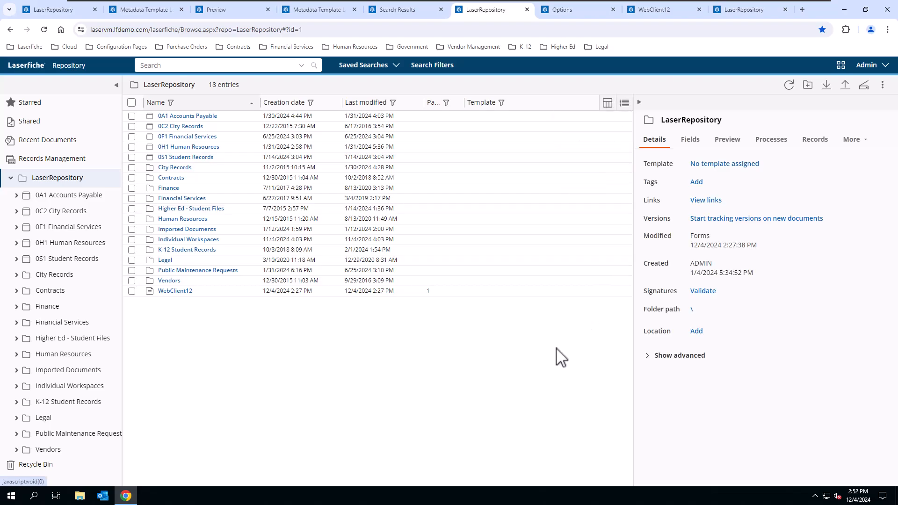
click(625, 102)
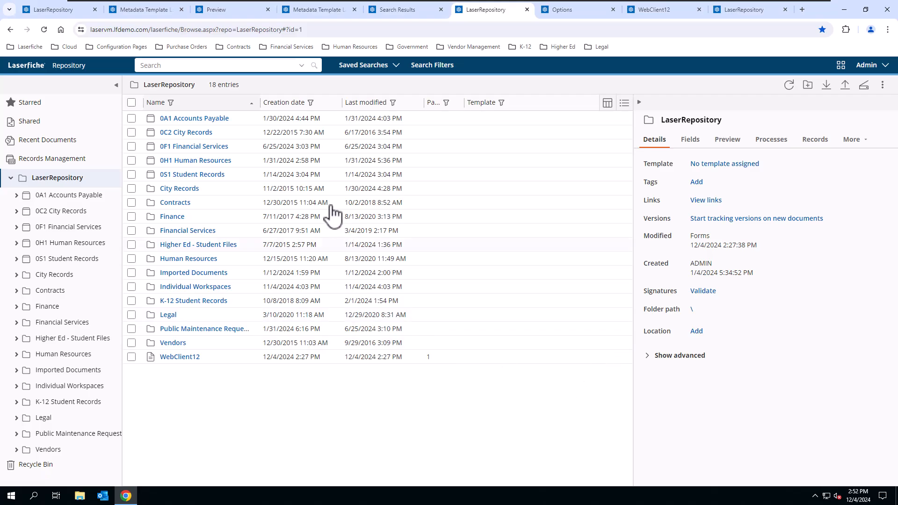
click(625, 103)
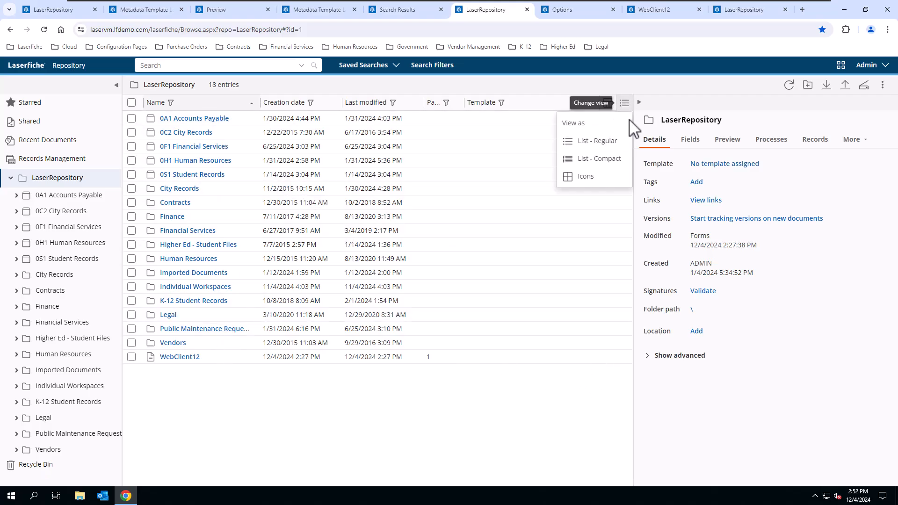
click(595, 157)
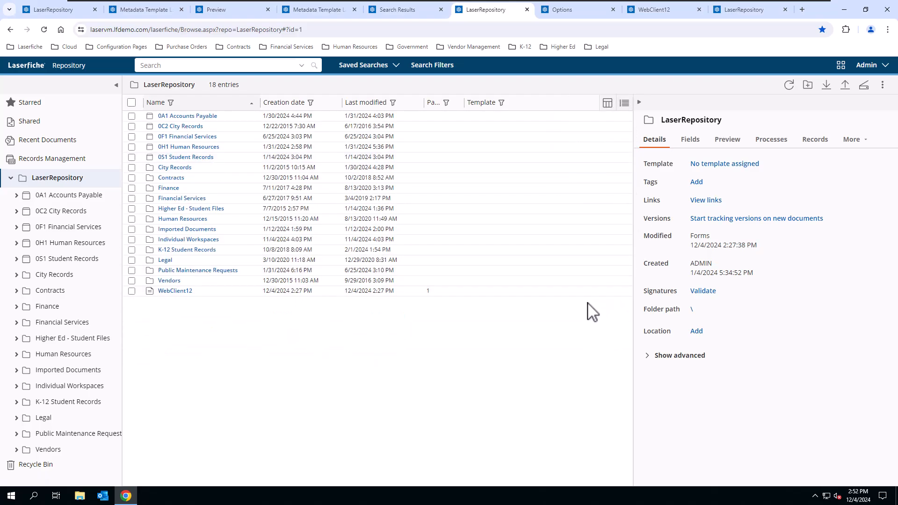
click(577, 9)
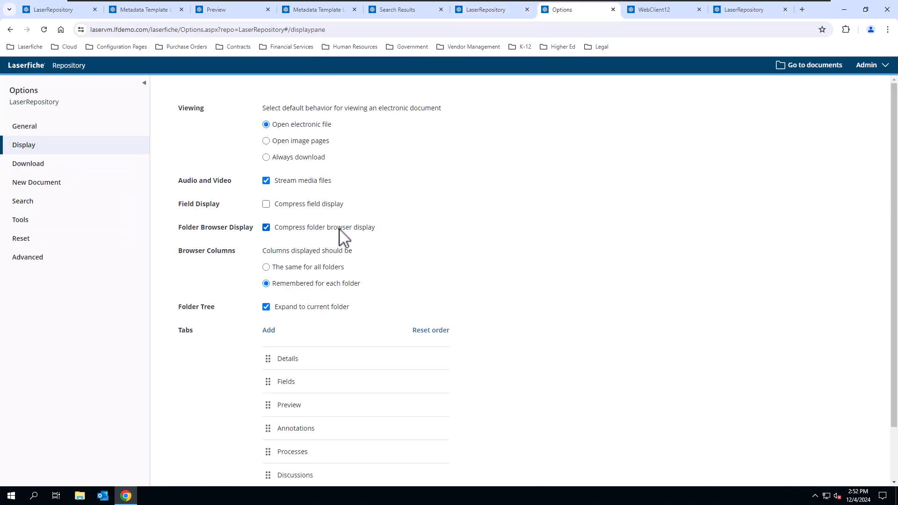
click(486, 10)
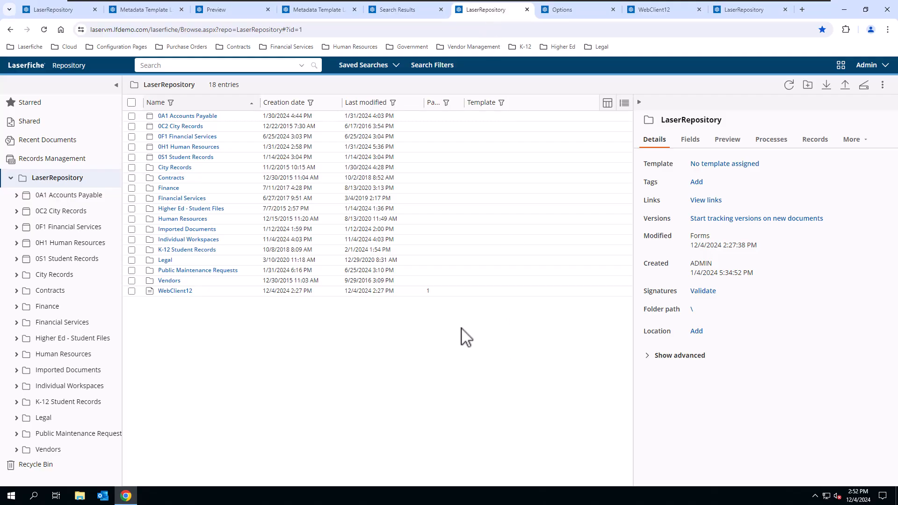
click(116, 84)
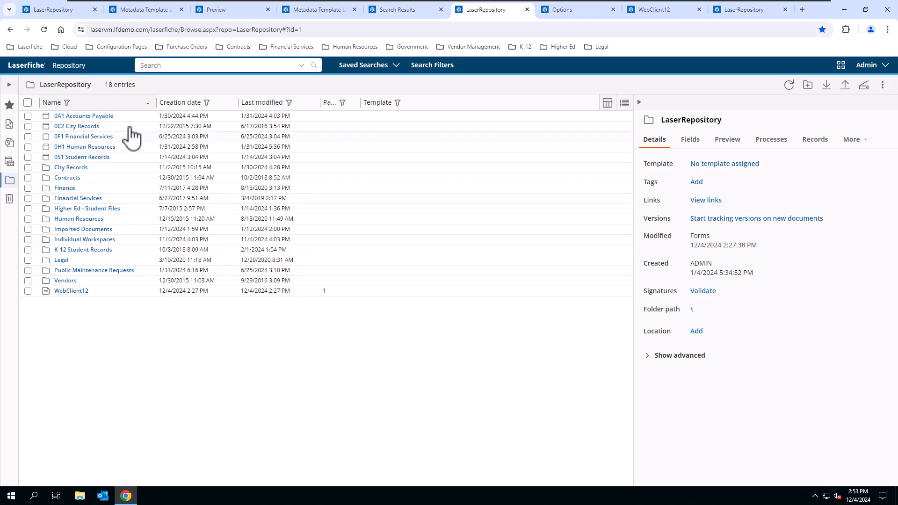
click(9, 85)
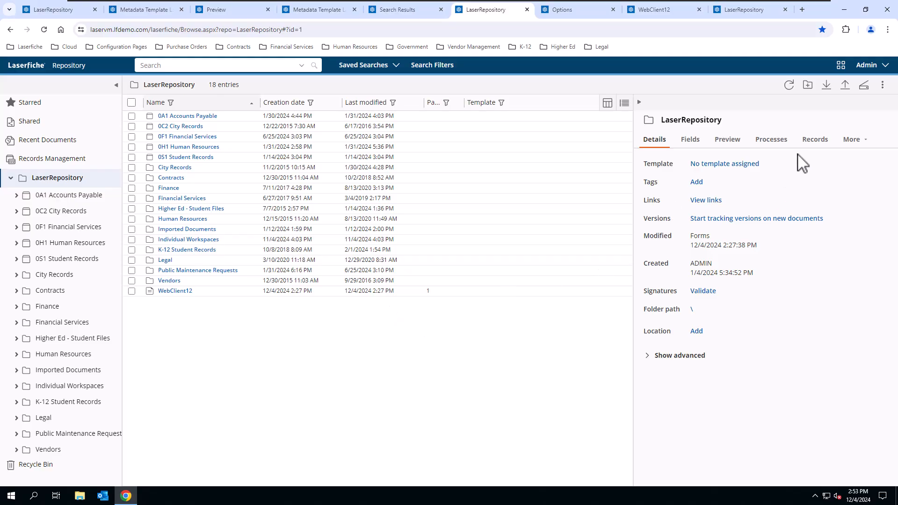
click(878, 70)
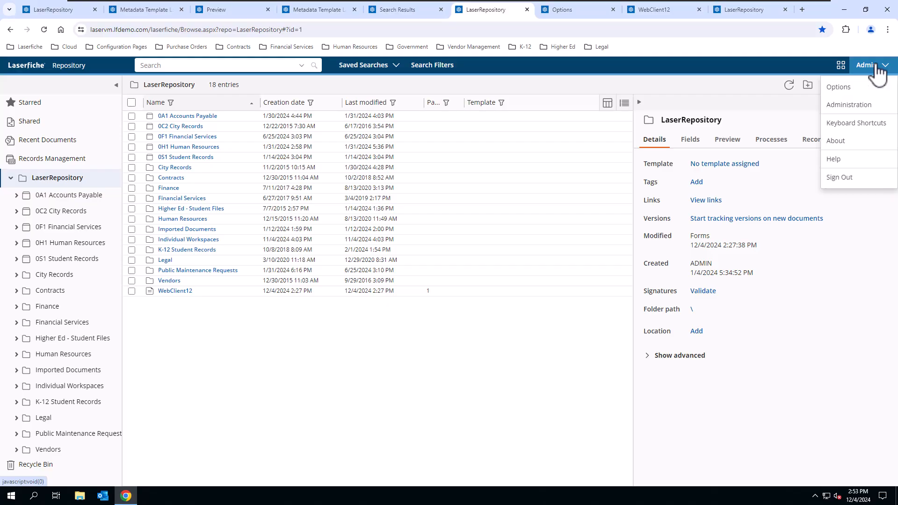
click(836, 141)
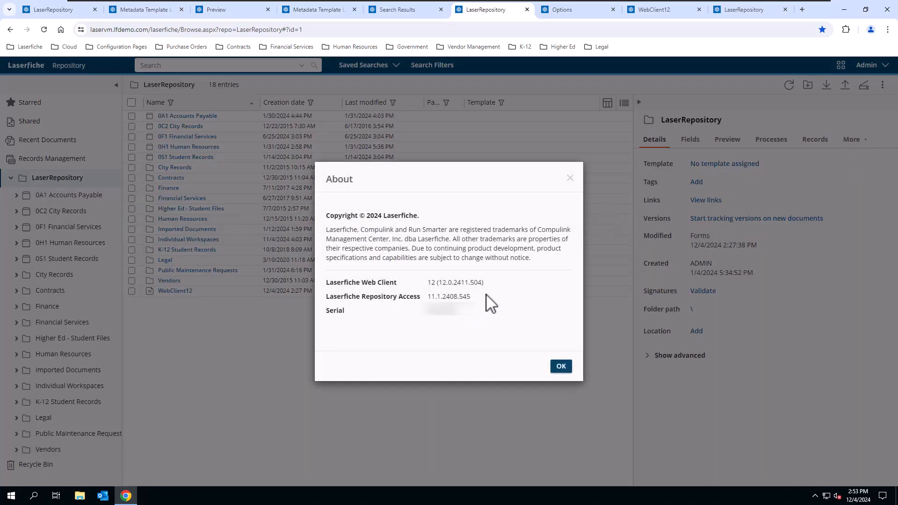
drag(472, 312, 424, 320)
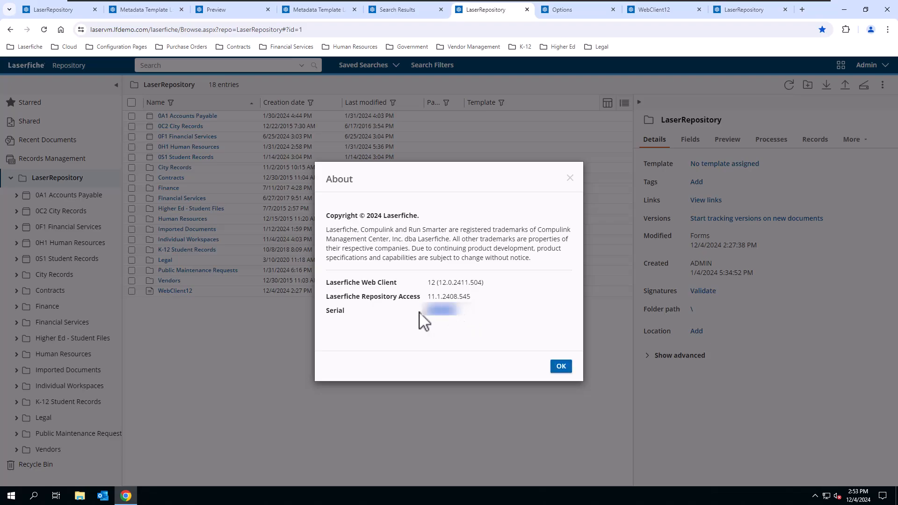
click(506, 318)
click(561, 367)
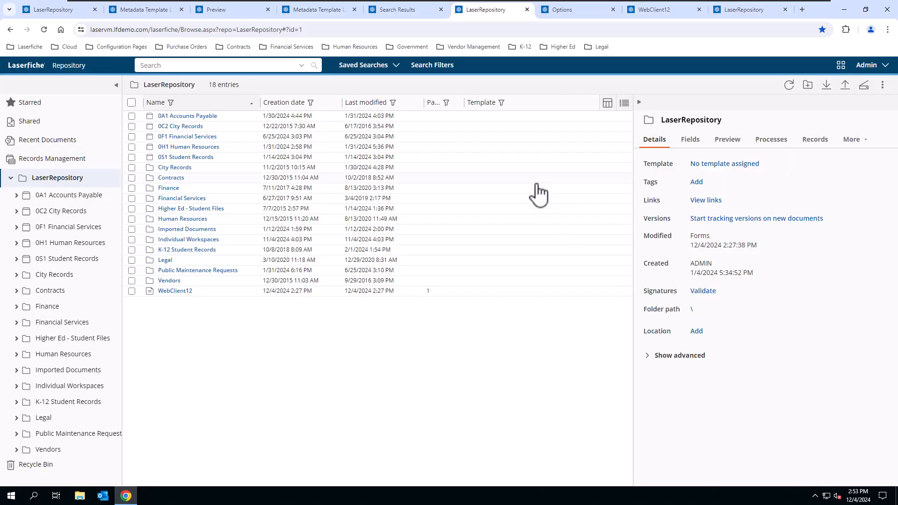
Step: Open the WebClient12 document, widen its text pane, and scroll through the release notes
click(672, 10)
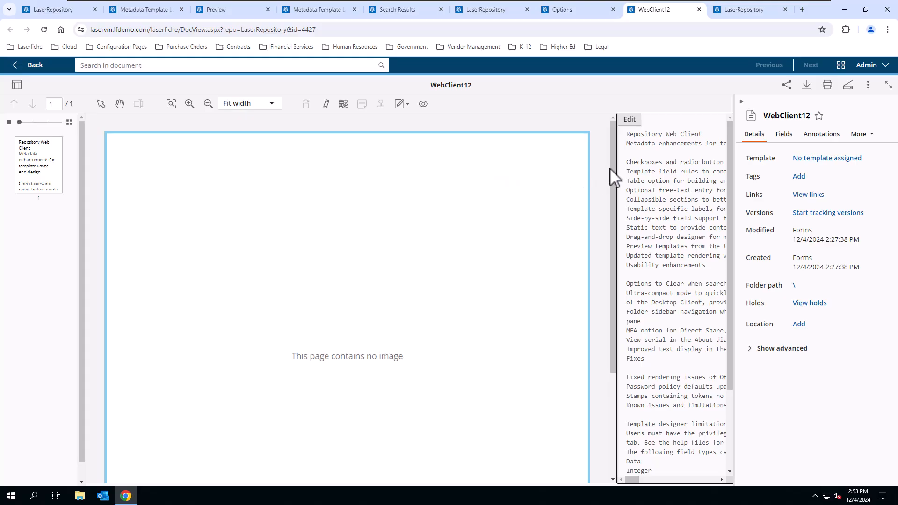
drag(617, 172, 230, 177)
scroll(567, 226, down, 3)
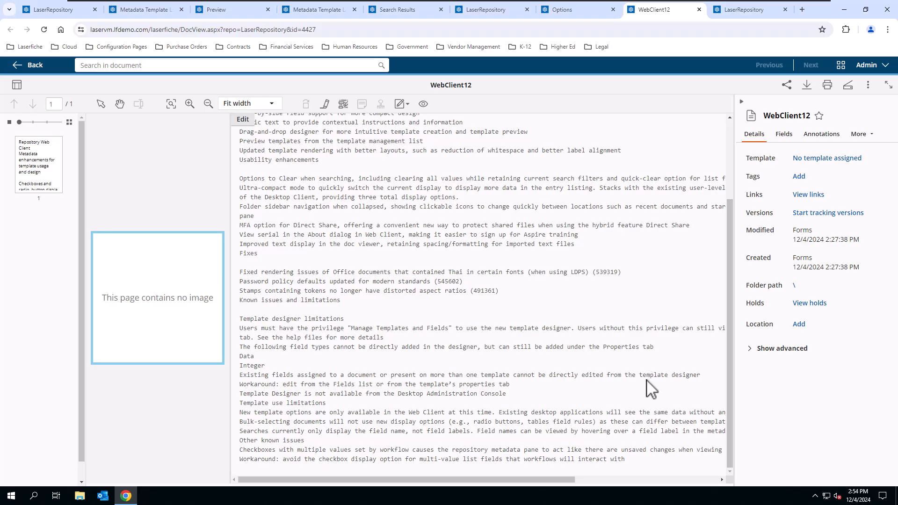
scroll(647, 380, up, 3)
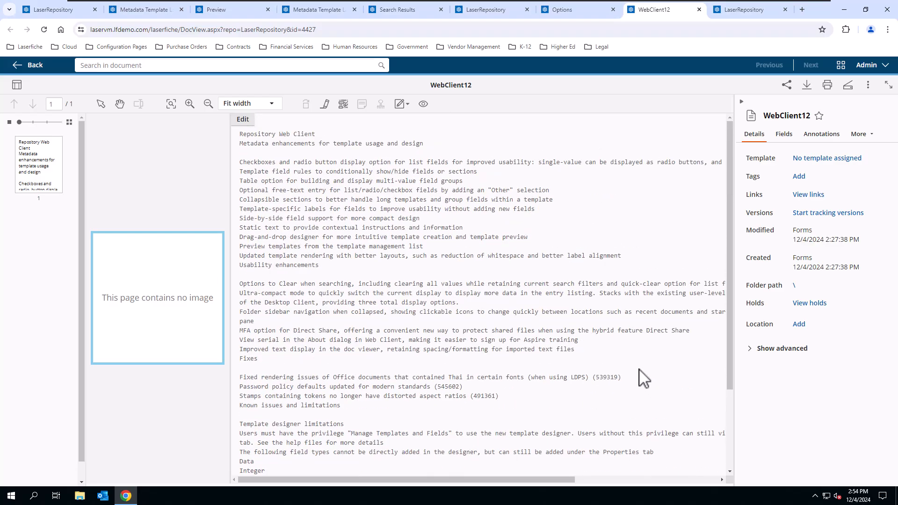
scroll(645, 379, down, 3)
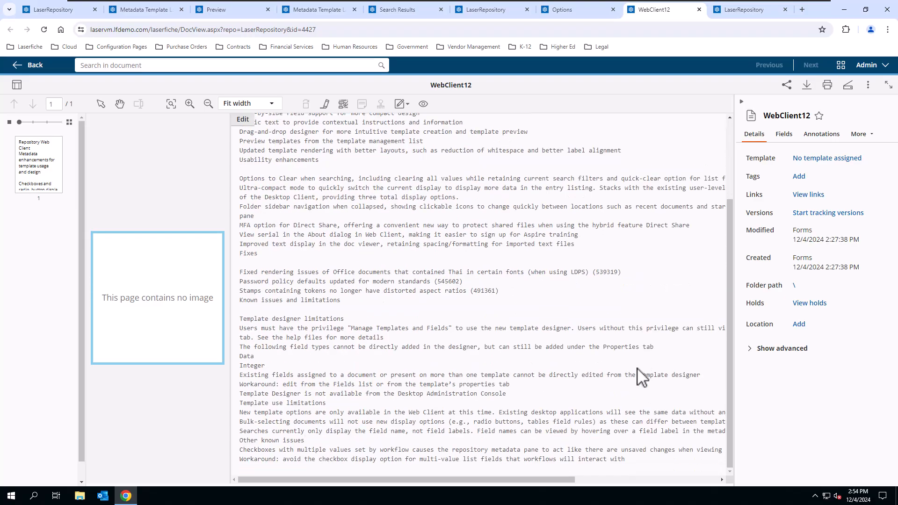
scroll(665, 450, up, 3)
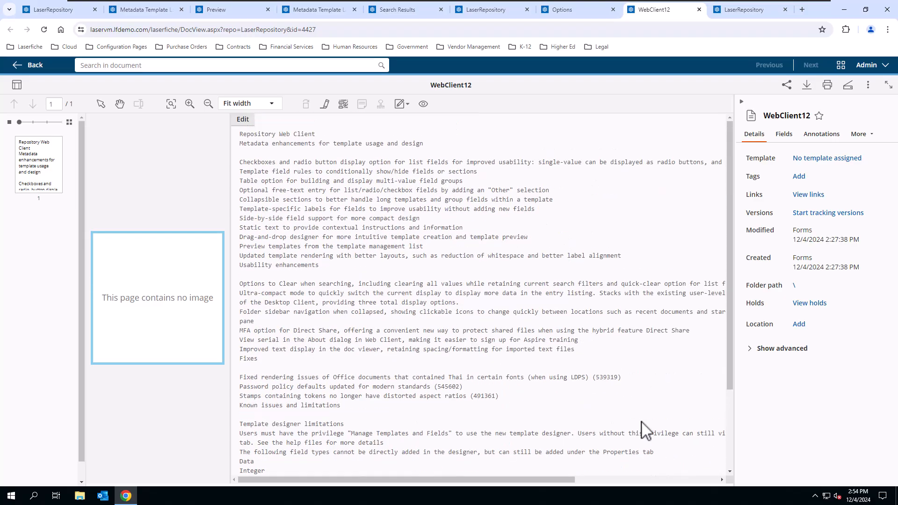